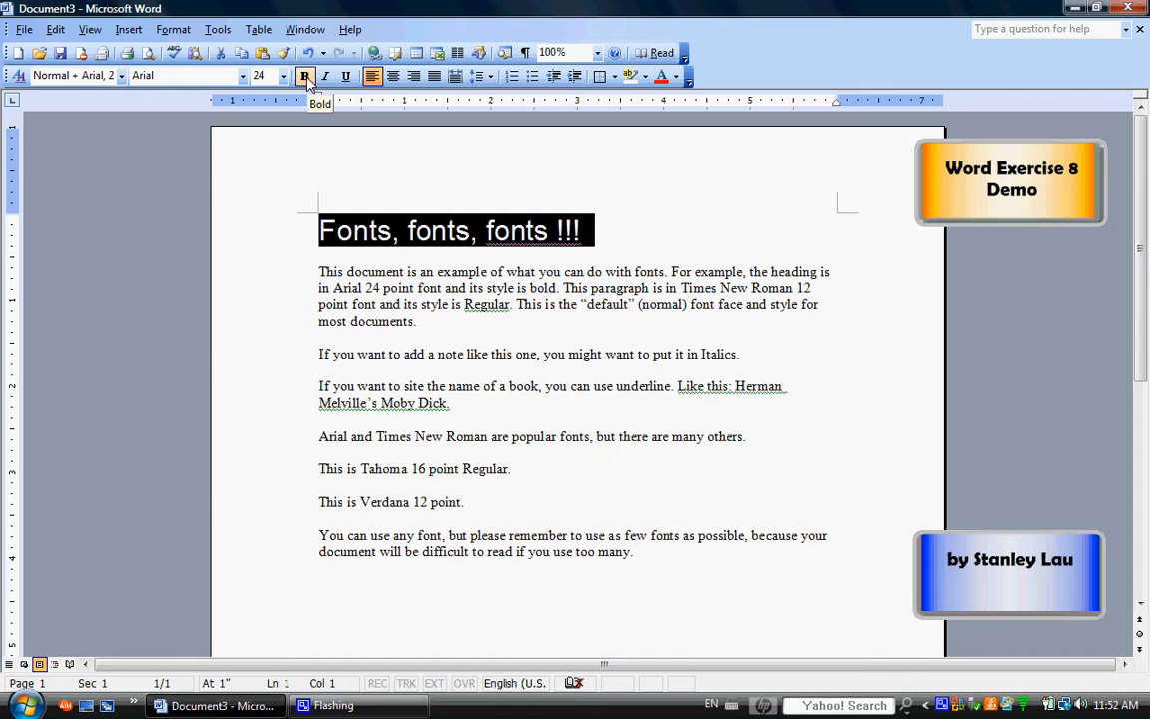
Make the heading "Fonts, fonts, fonts !!!" bold
click(305, 78)
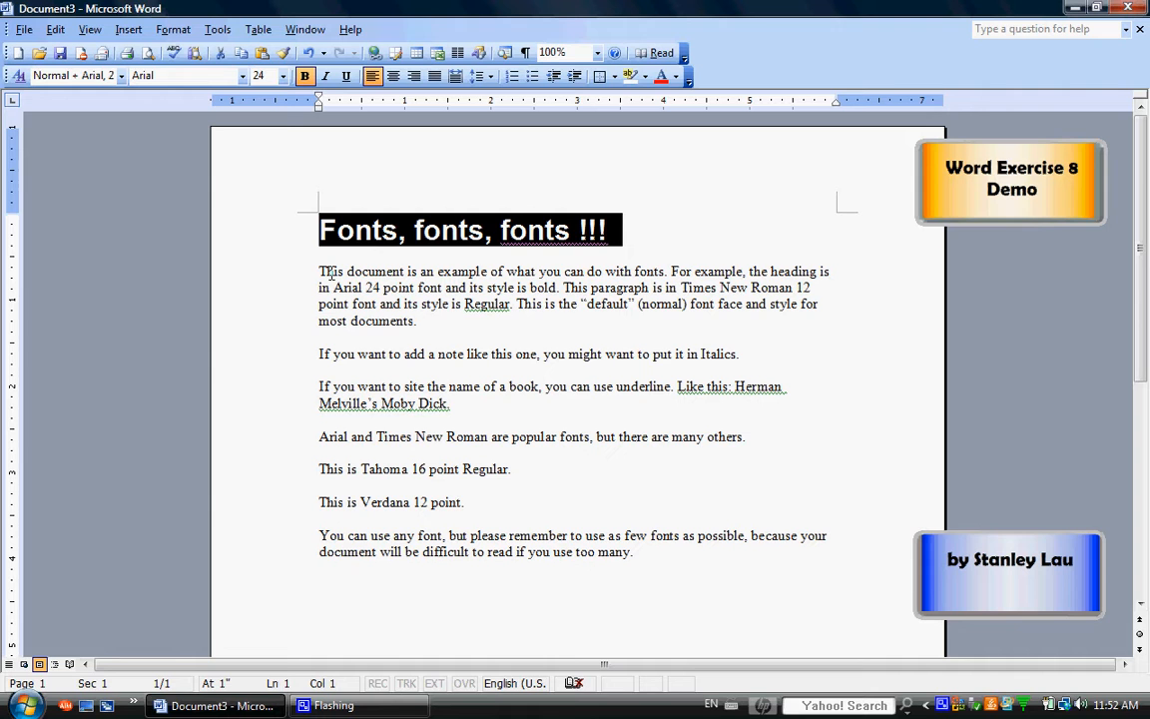
click(403, 288)
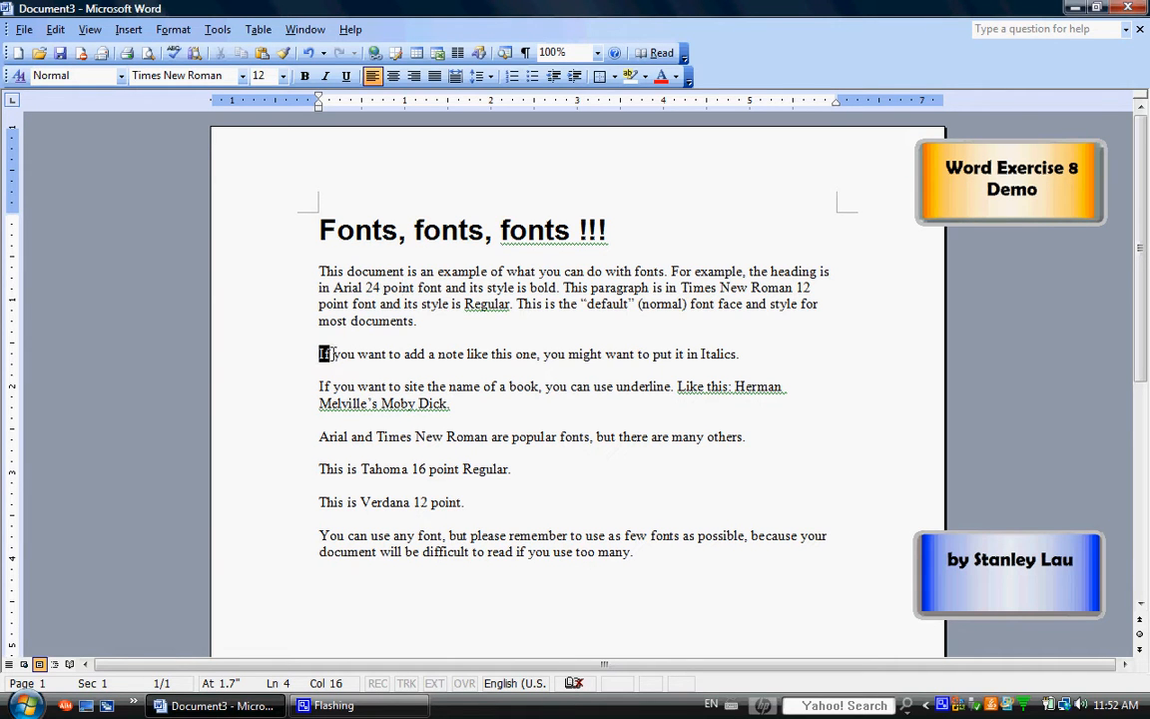
Italicize the sentence "If you want to add a note like this one, you might want to put it in Italics."
drag(318, 354, 748, 356)
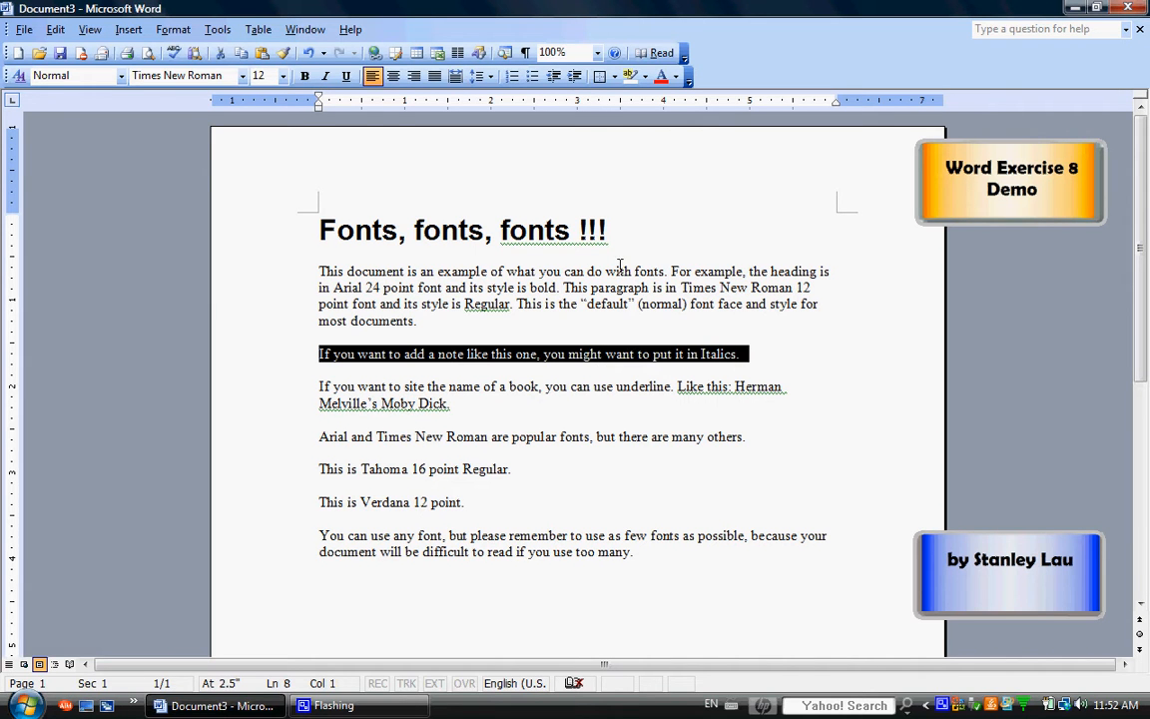
click(326, 79)
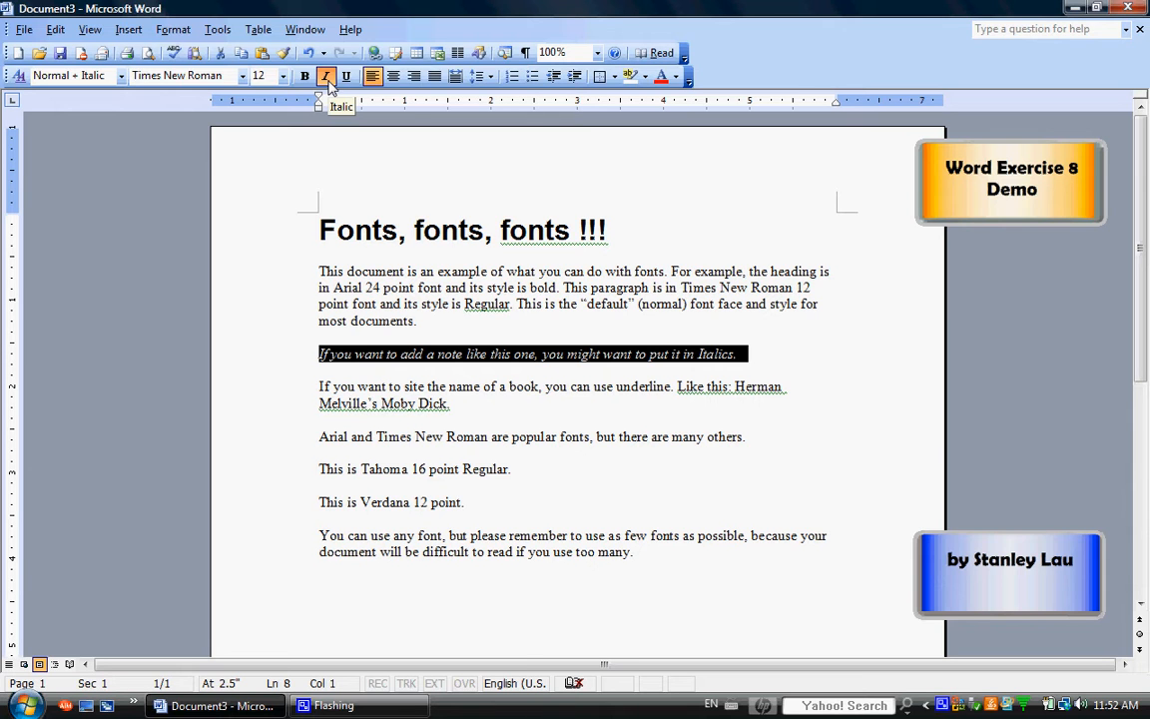
click(326, 78)
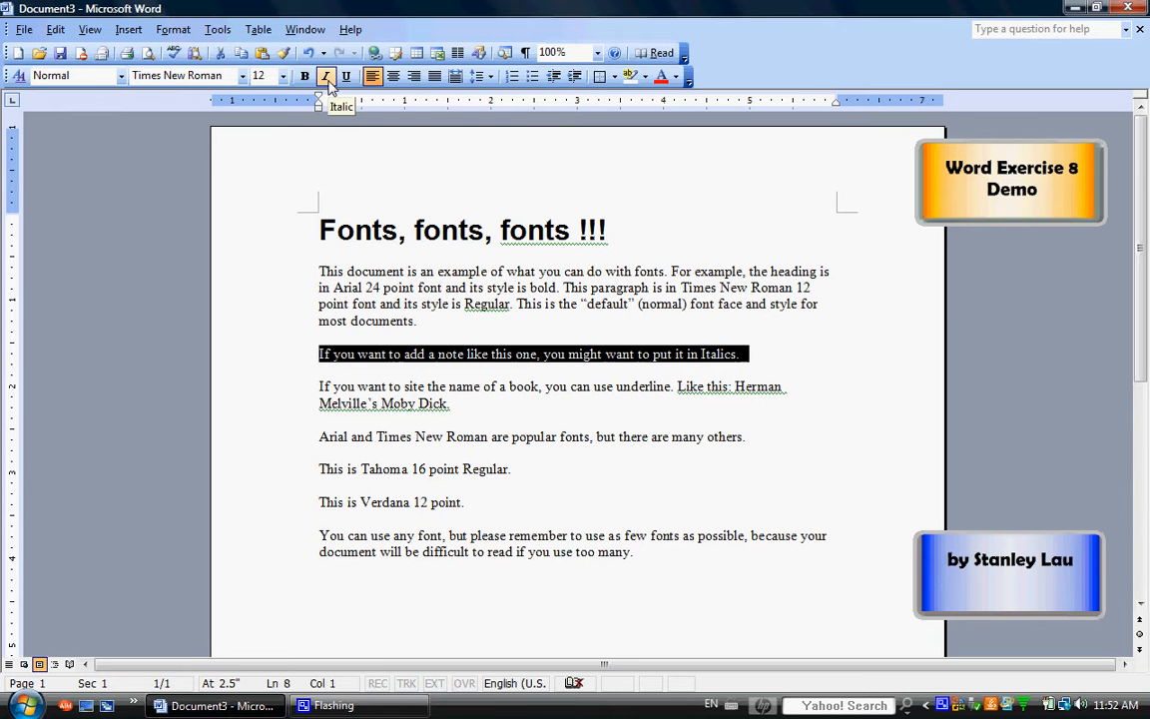
click(327, 79)
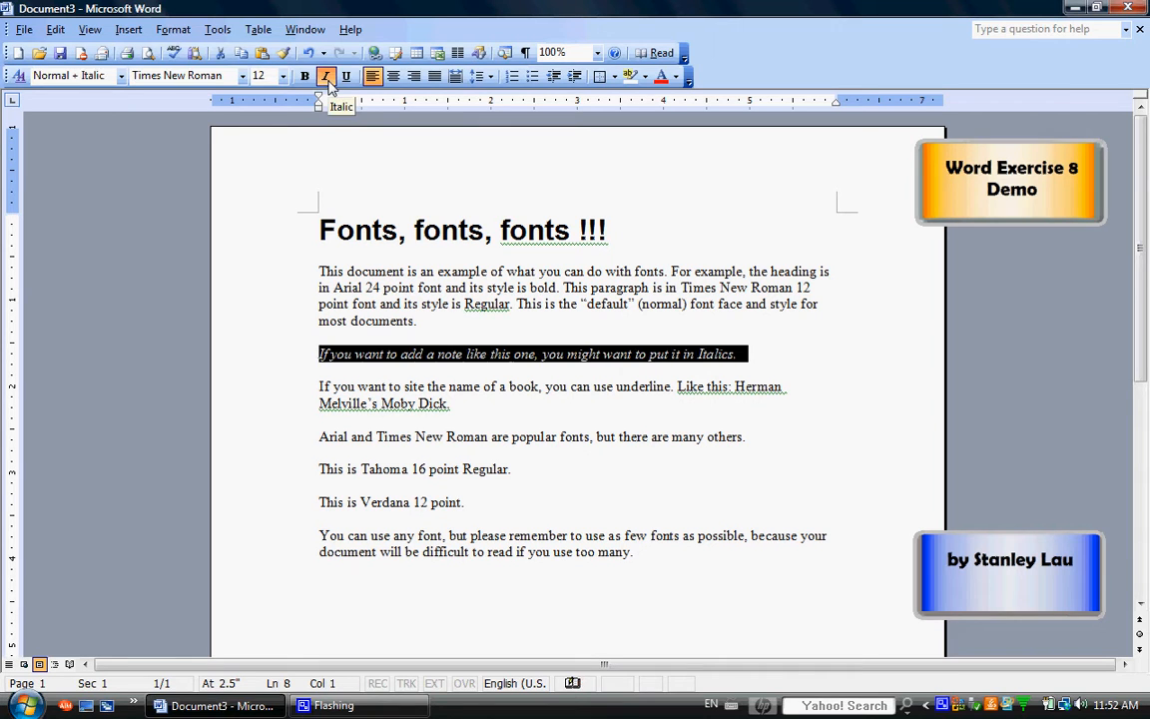
Underline the book title "Moby Dick" and ignore the grammar flag on its sentence once
click(455, 403)
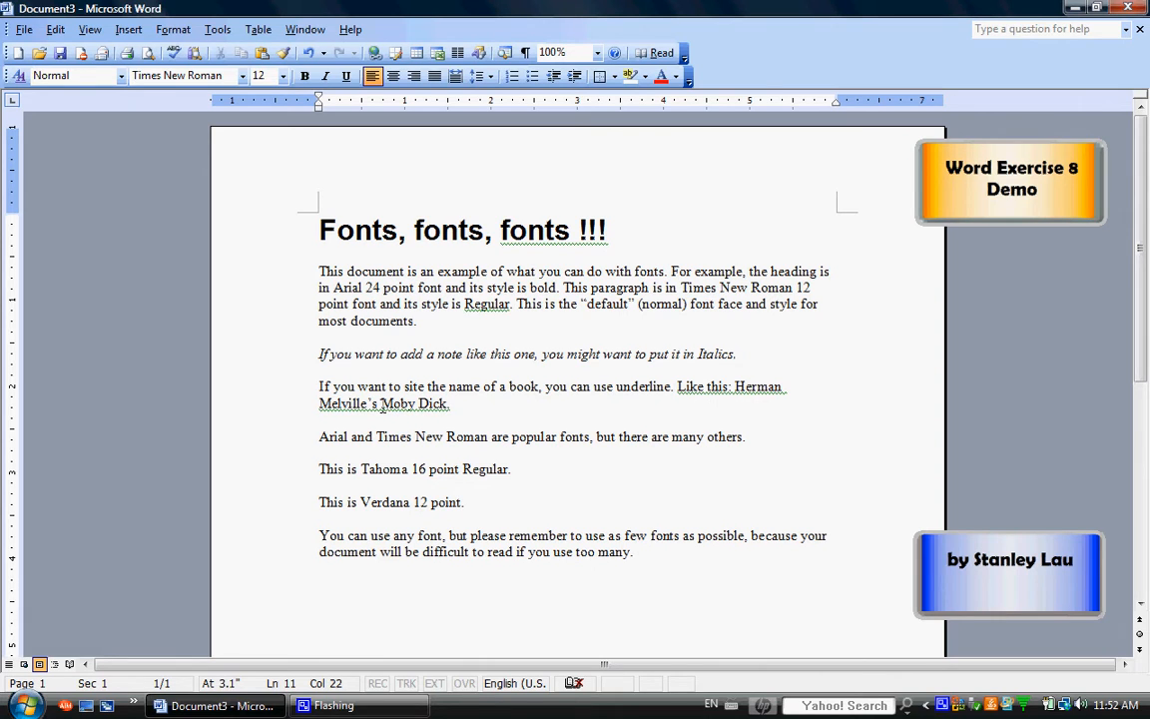
drag(381, 403, 446, 404)
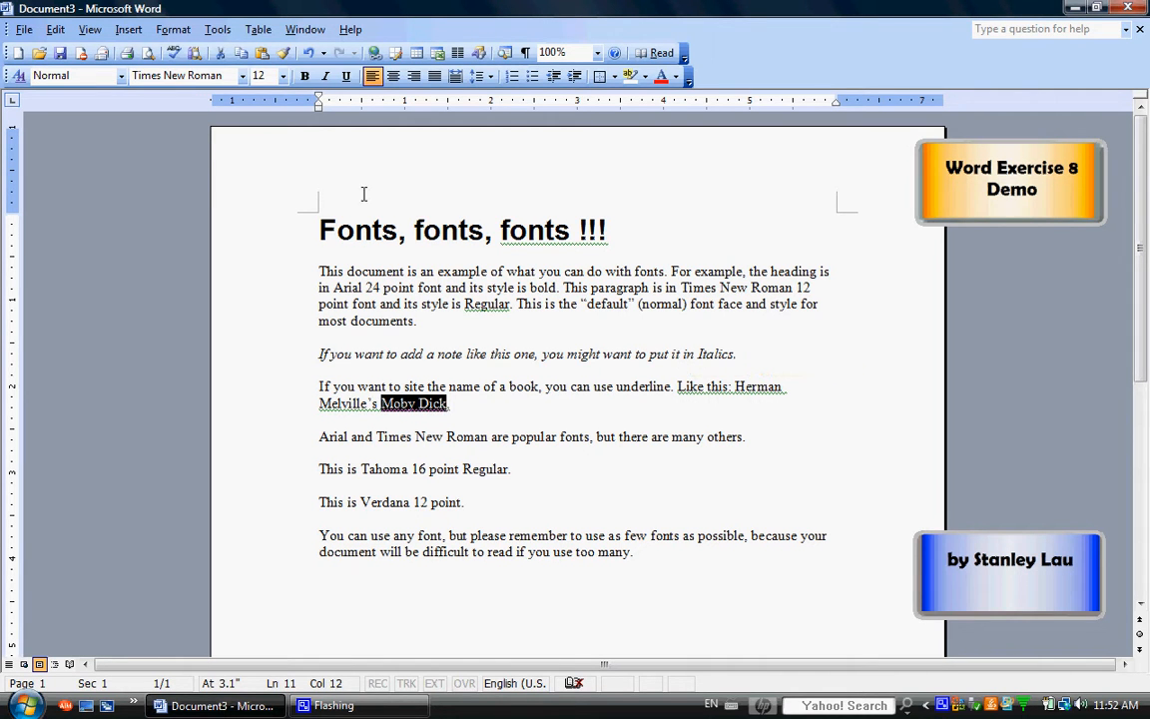
click(348, 77)
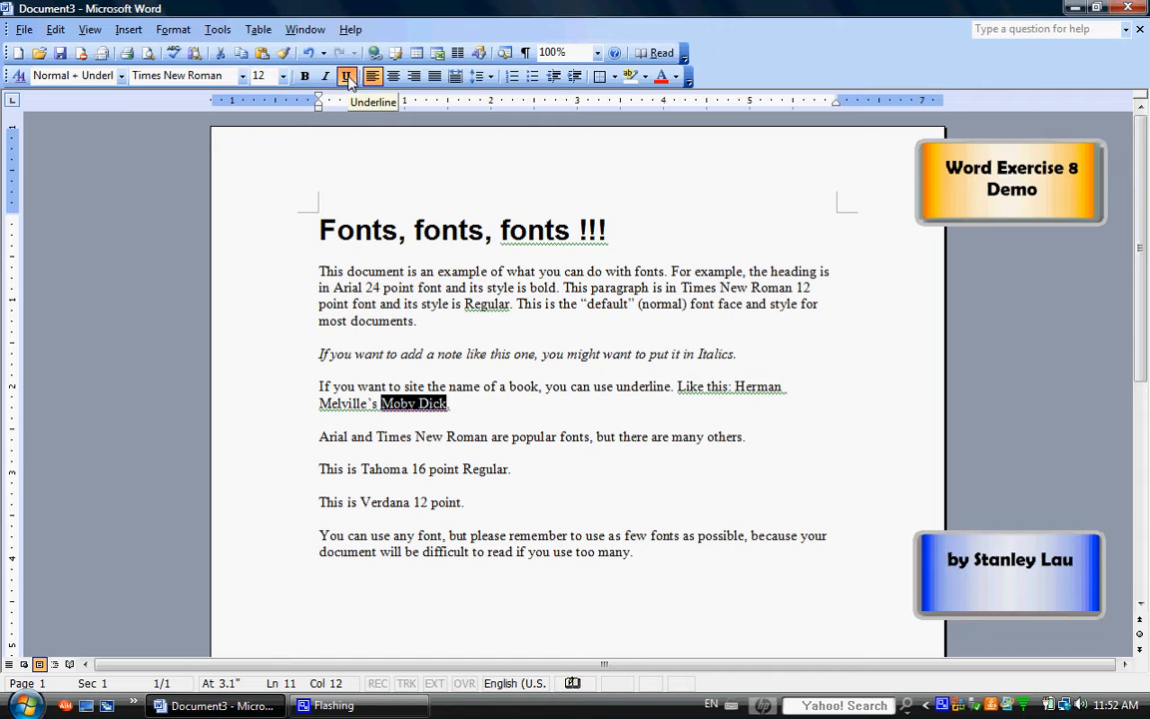
click(472, 373)
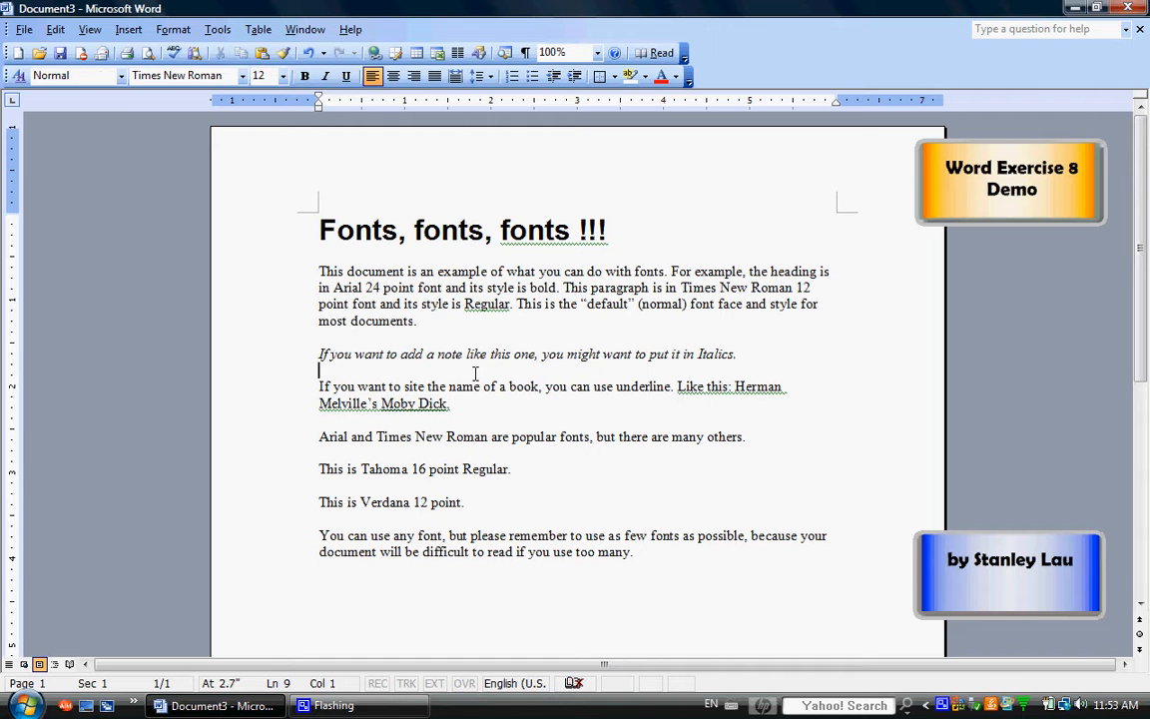
right_click(382, 404)
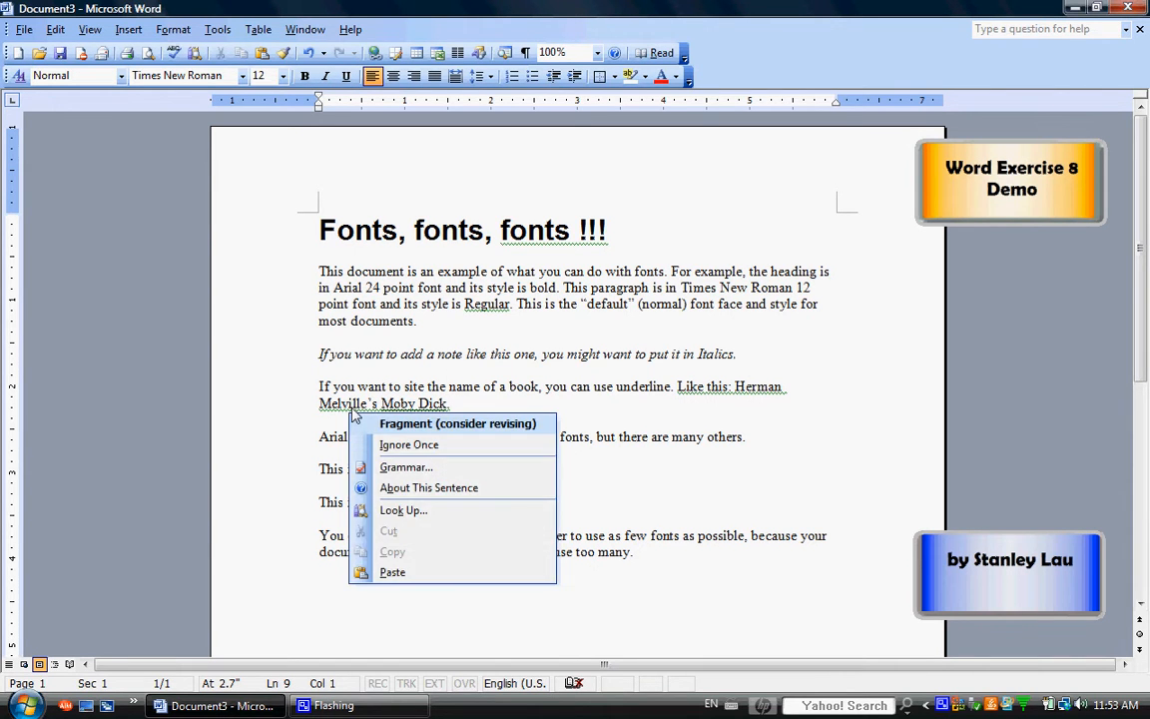
click(392, 446)
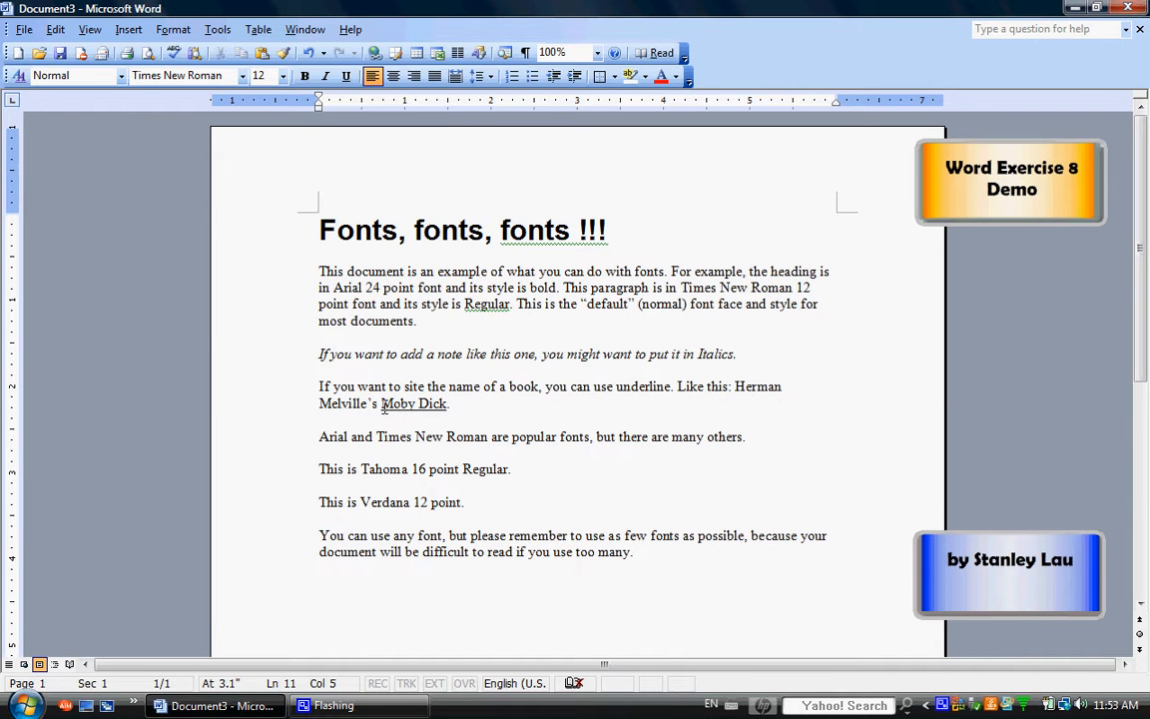
Remove and reapply the underline on "Moby Dick", ignoring the sentence's grammar flag once more
drag(380, 403, 445, 403)
click(346, 76)
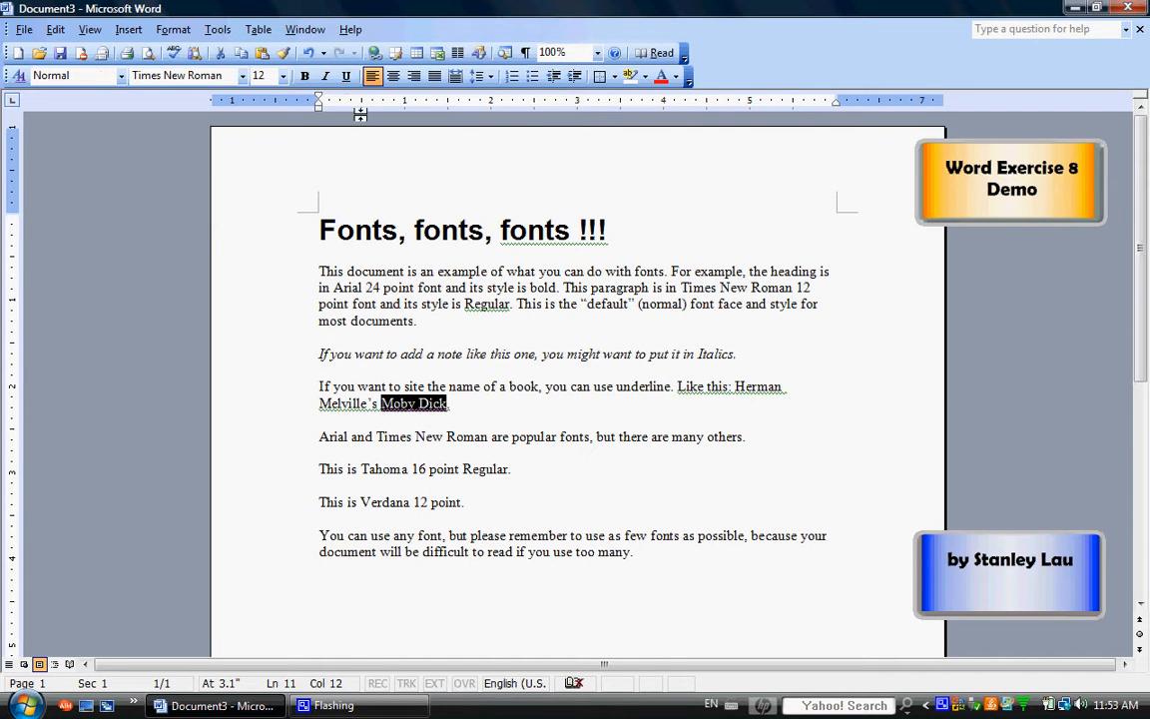
click(346, 76)
click(467, 389)
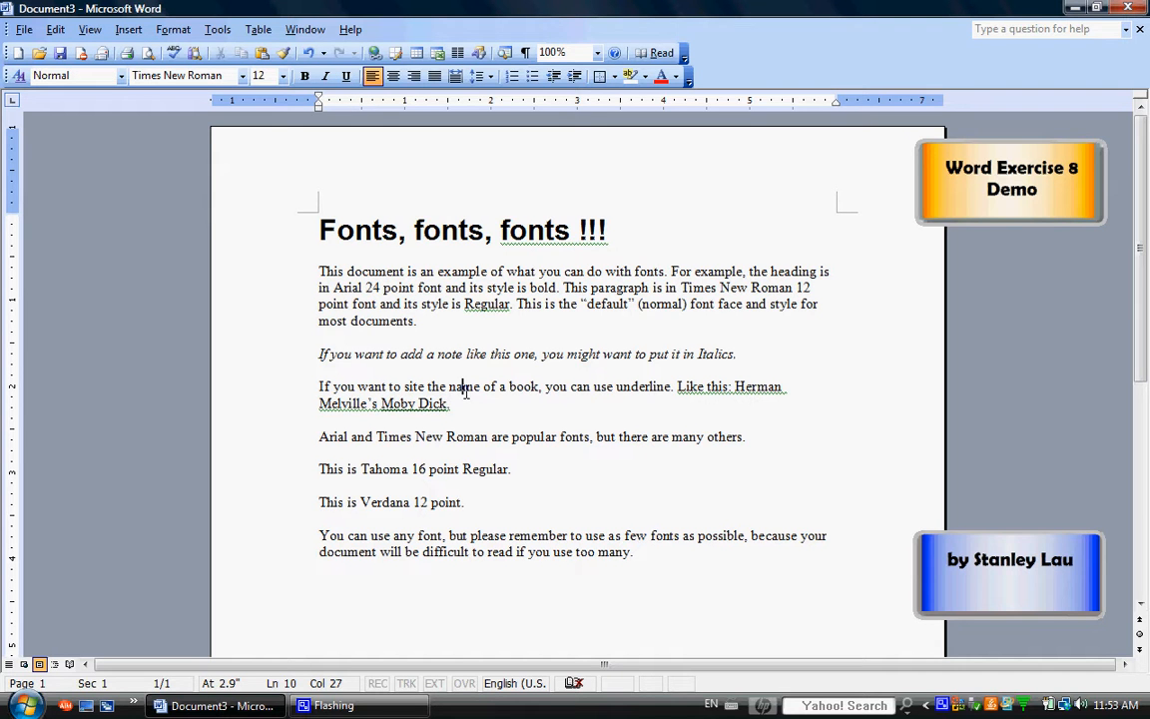
right_click(409, 406)
click(445, 446)
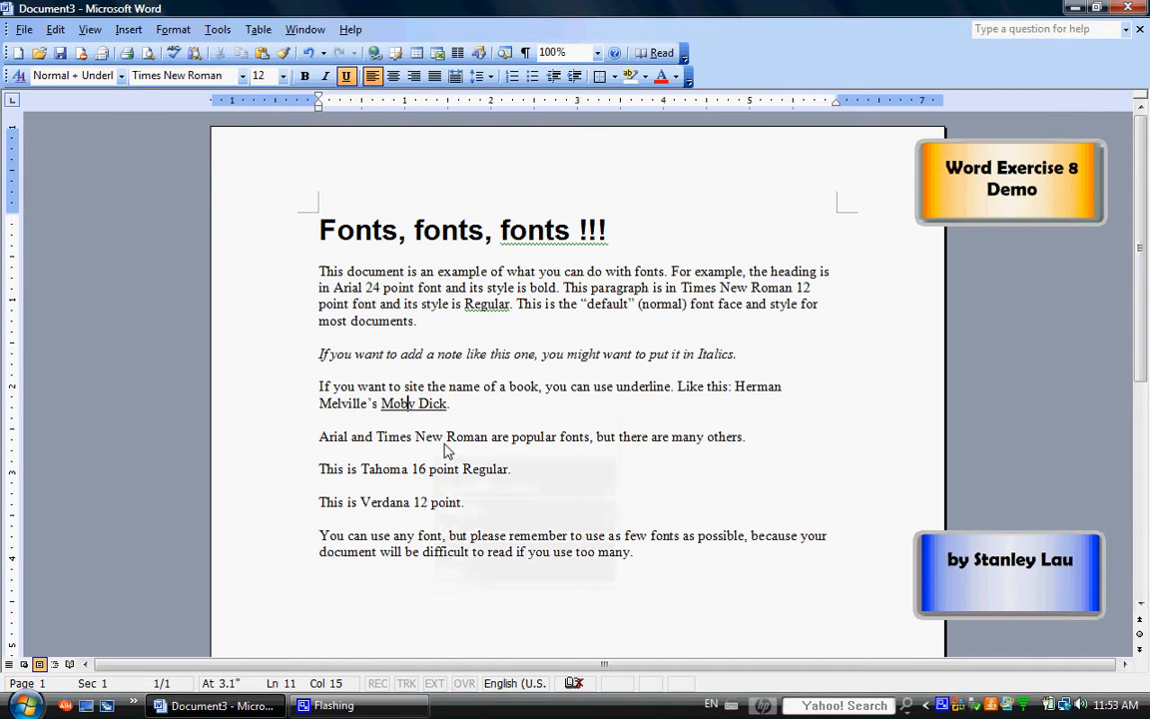
click(405, 413)
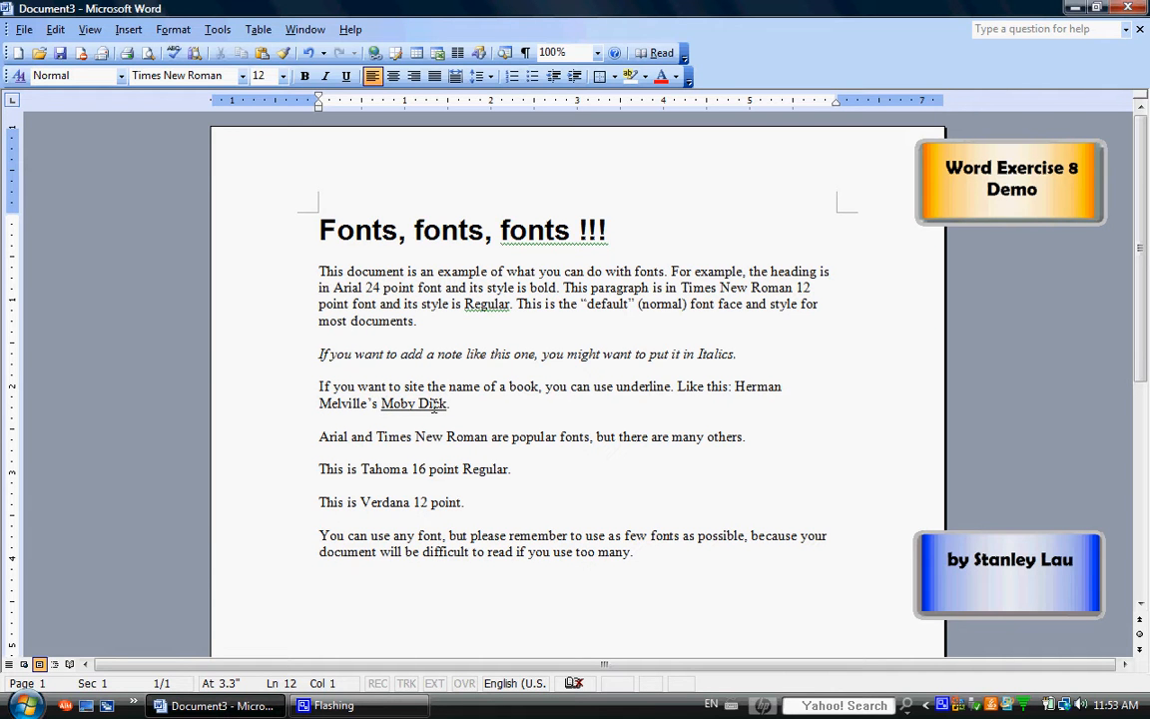
scroll(434, 404, down, 2)
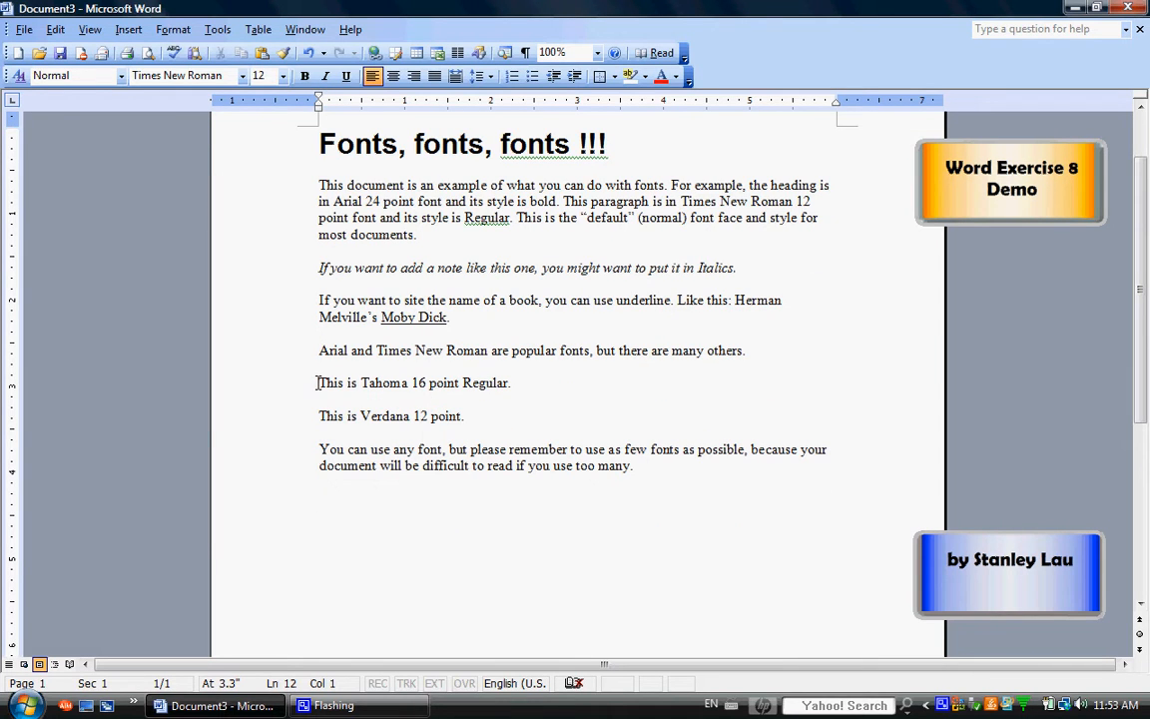
drag(319, 383, 518, 389)
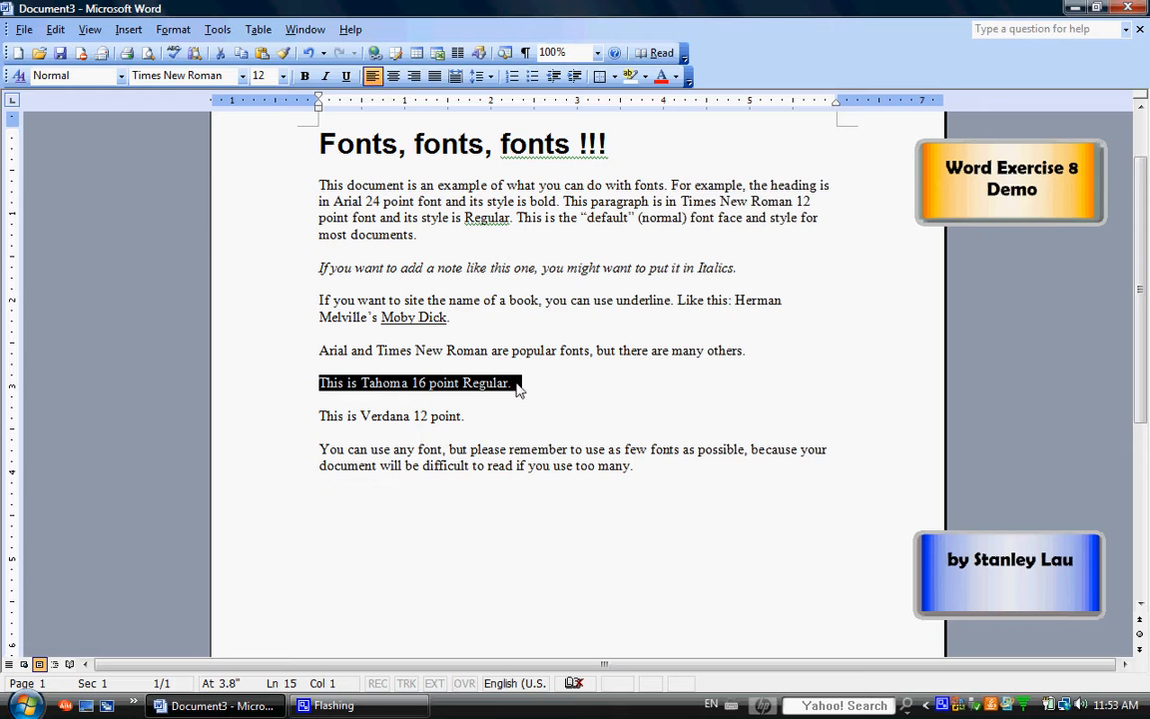
click(243, 78)
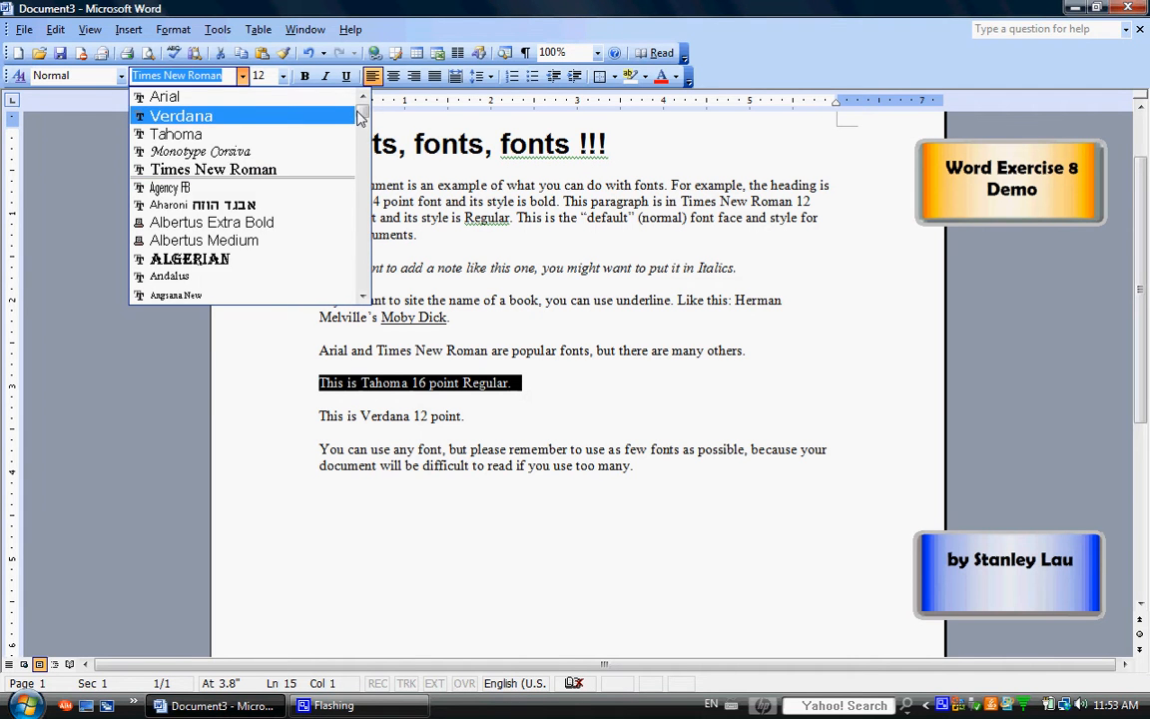
drag(362, 104, 371, 277)
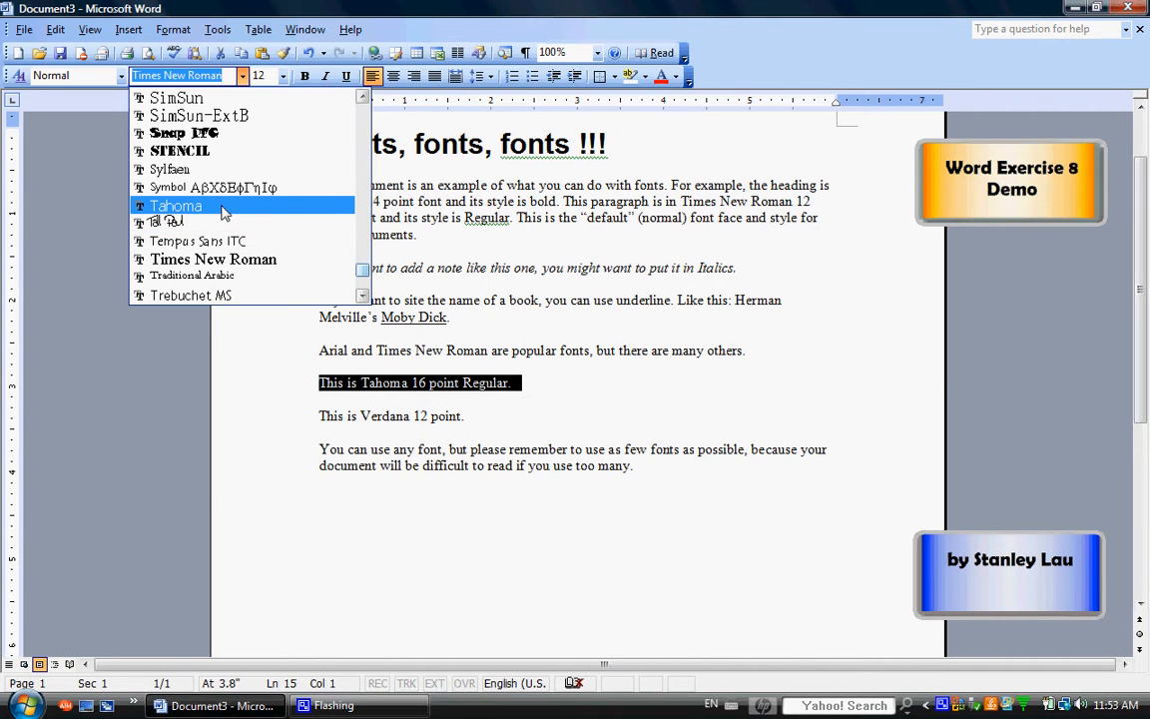
click(470, 382)
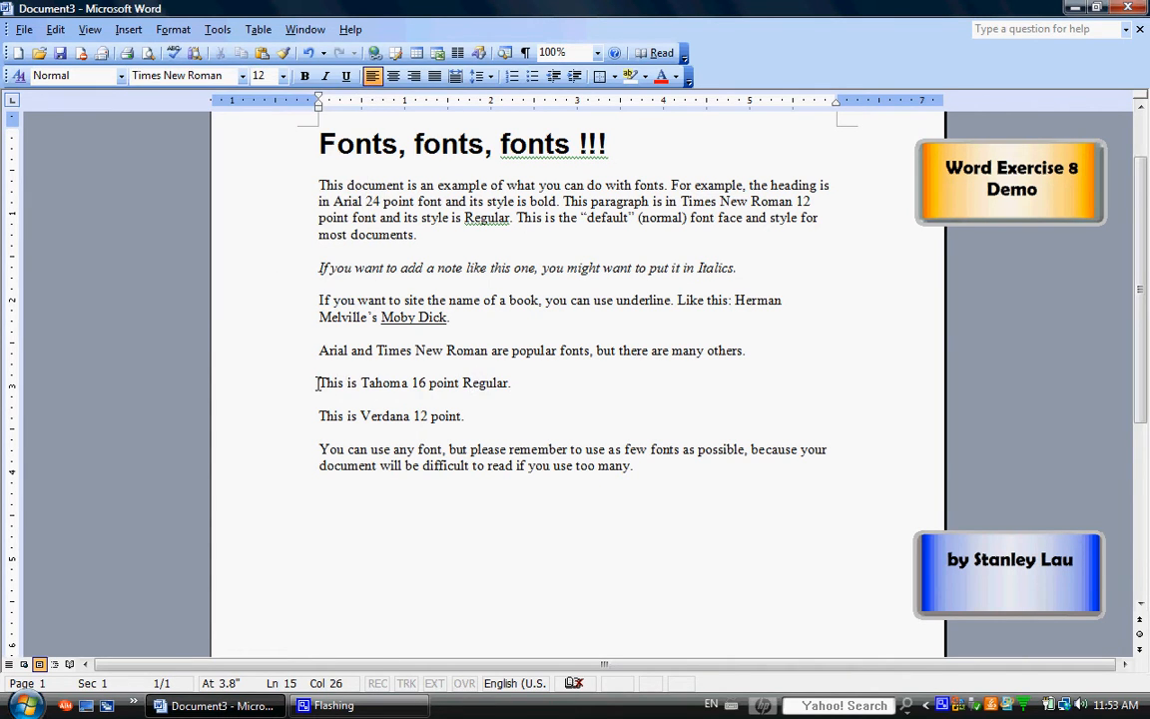
Open the Font dialog for the line "This is Tahoma 16 point Regular." and move it off the selected text
drag(316, 383, 518, 383)
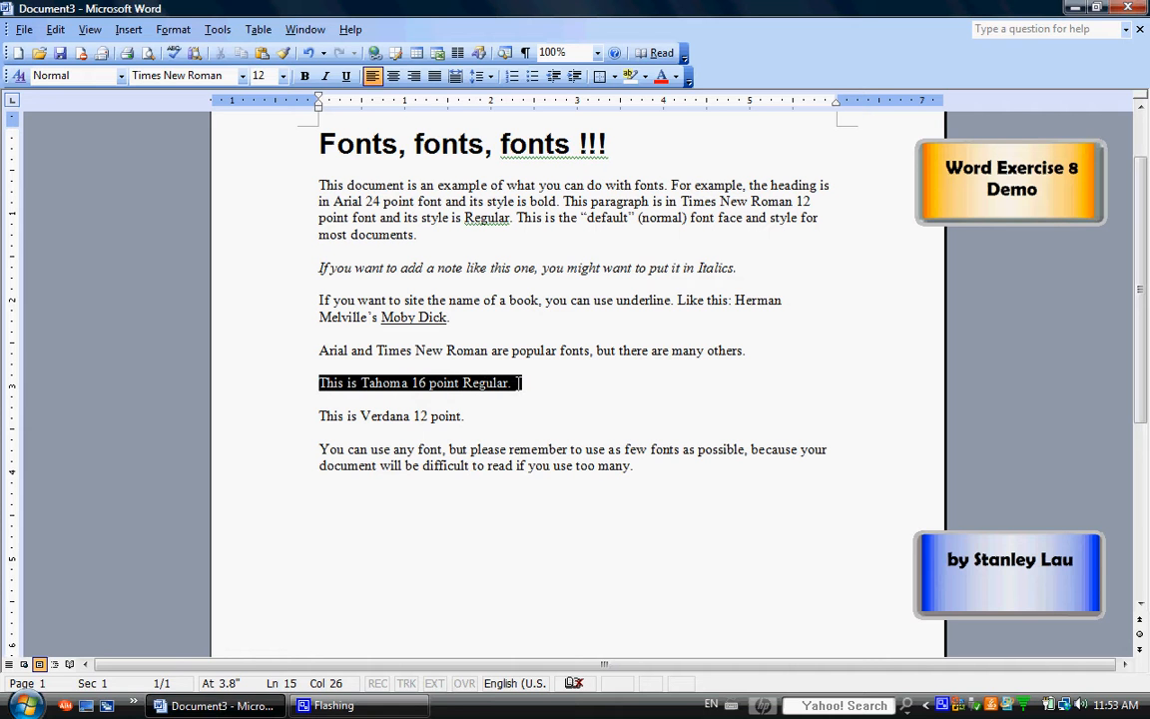
click(189, 35)
click(187, 50)
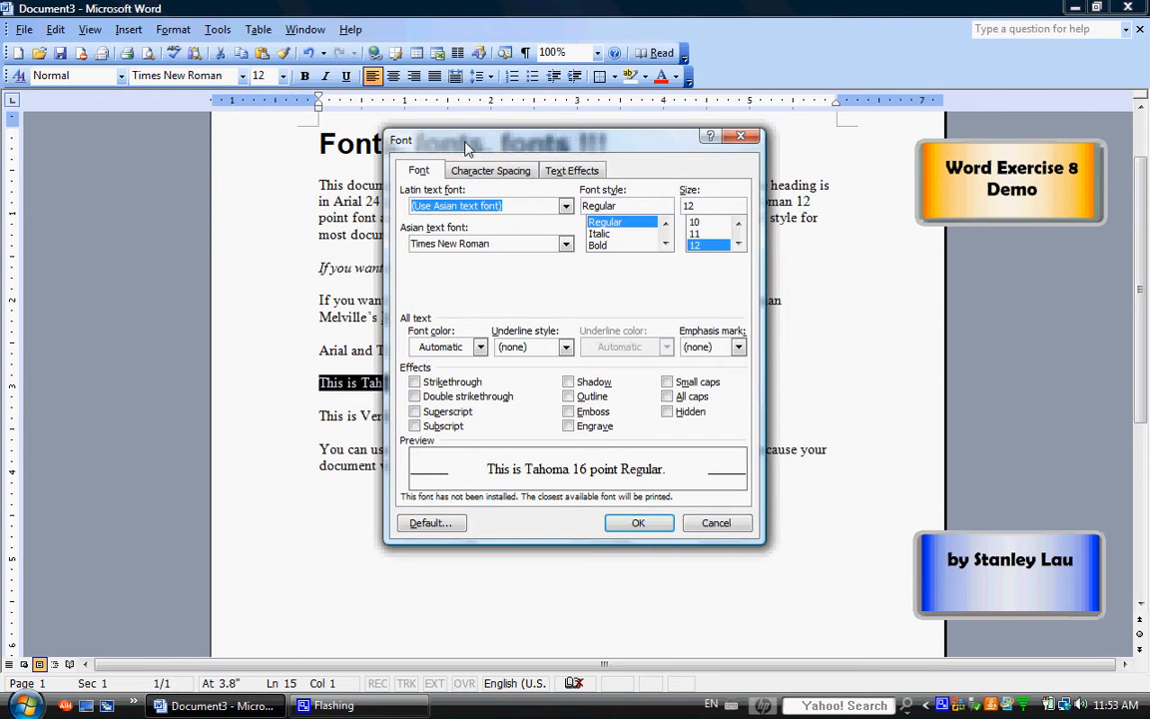
drag(466, 148, 599, 150)
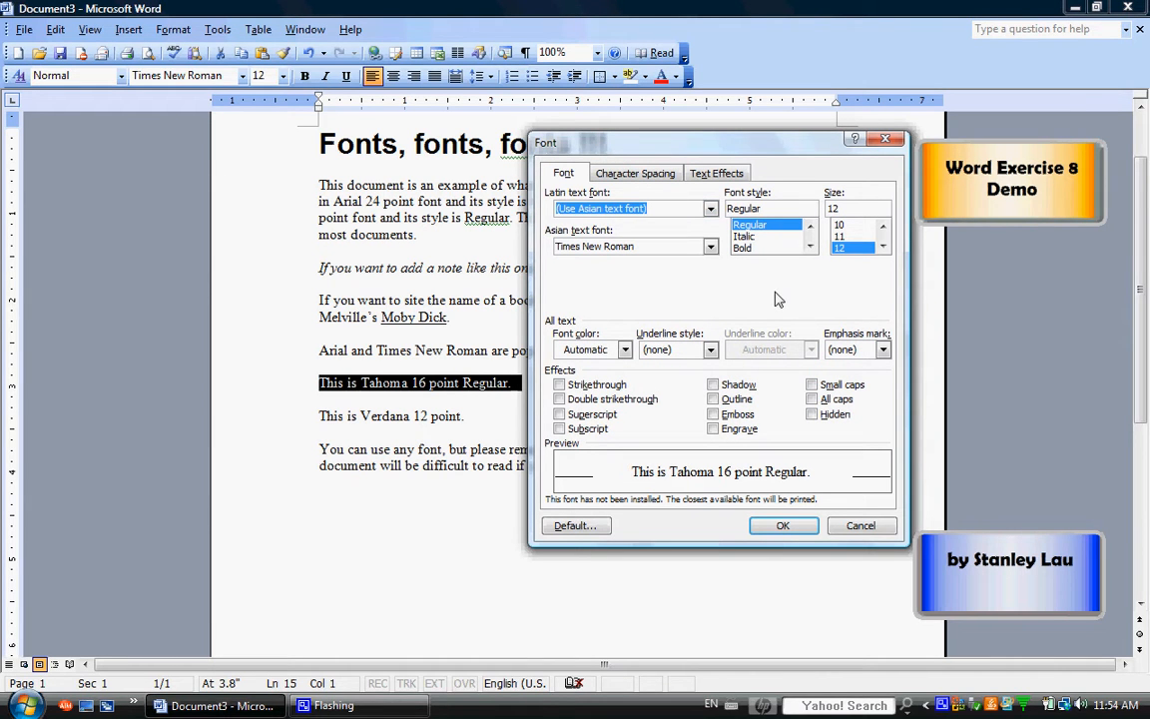
click(710, 247)
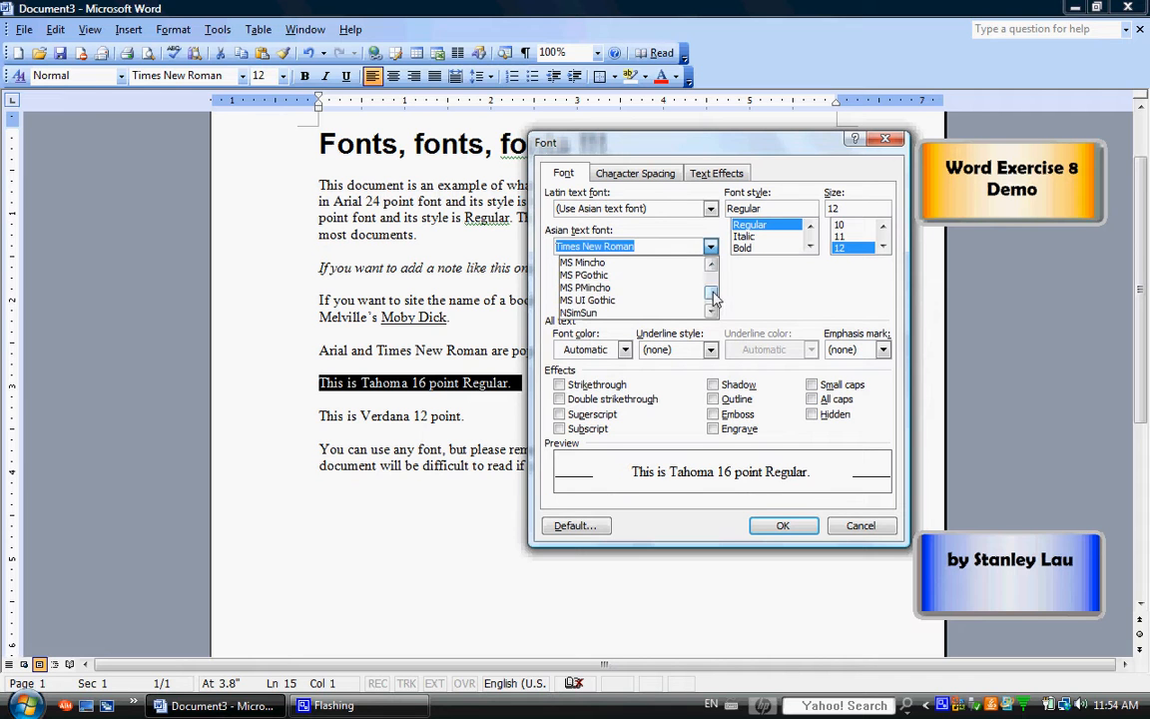
drag(713, 294, 713, 311)
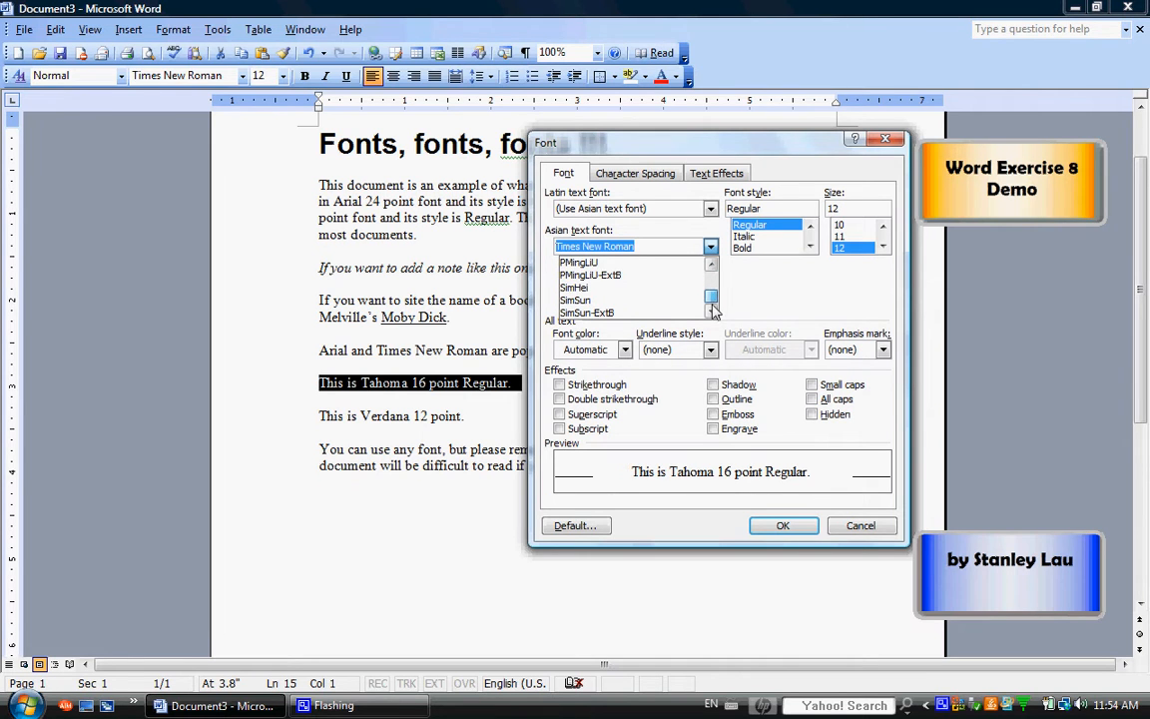
click(750, 299)
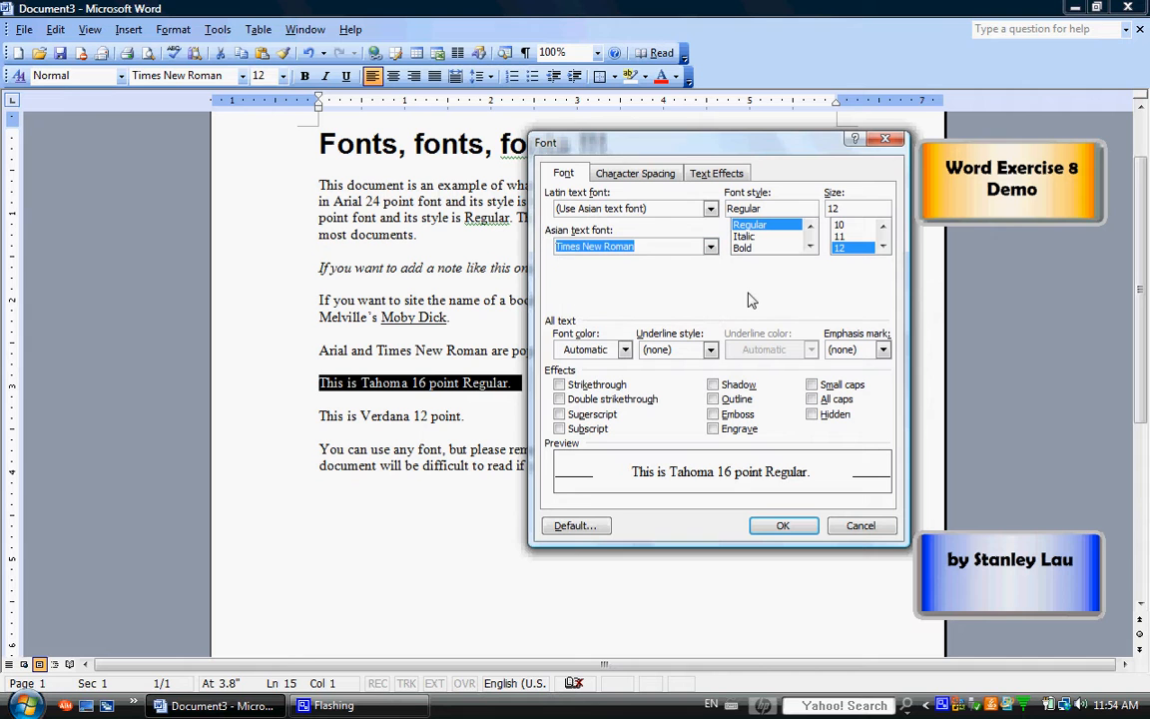
Set the Latin text font of the selected line to Tahoma
click(710, 207)
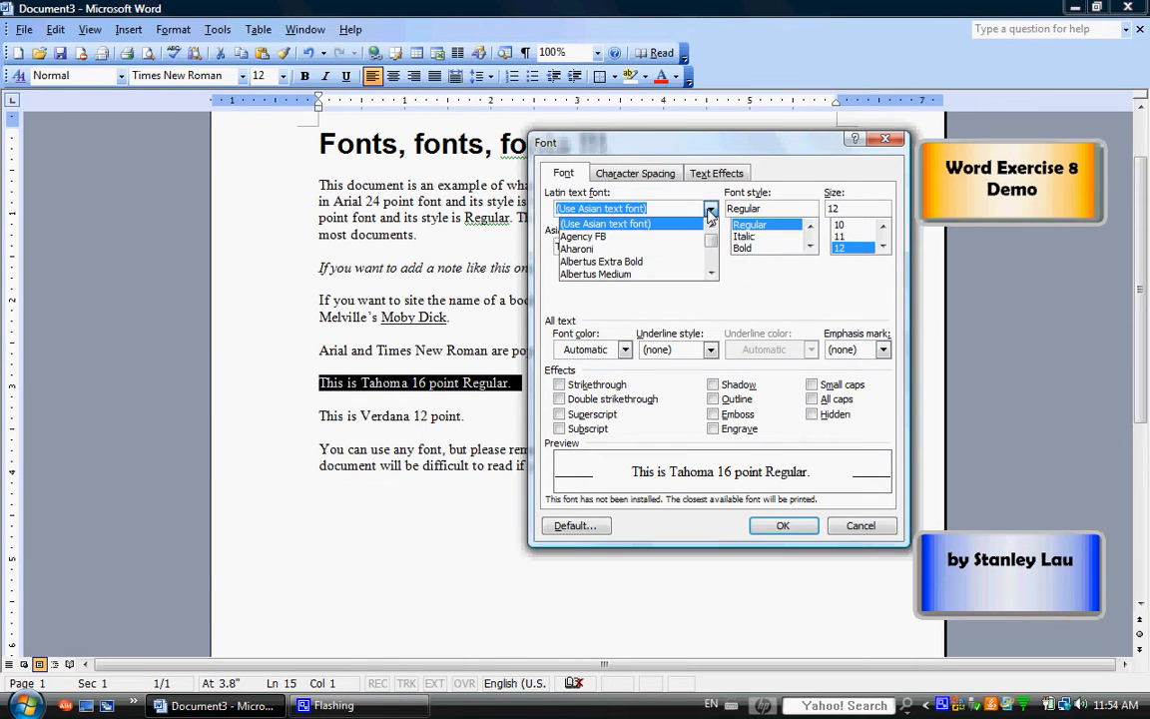
mouse_move(713, 243)
mouse_down()
mouse_move(715, 272)
mouse_move(714, 257)
mouse_up()
click(712, 273)
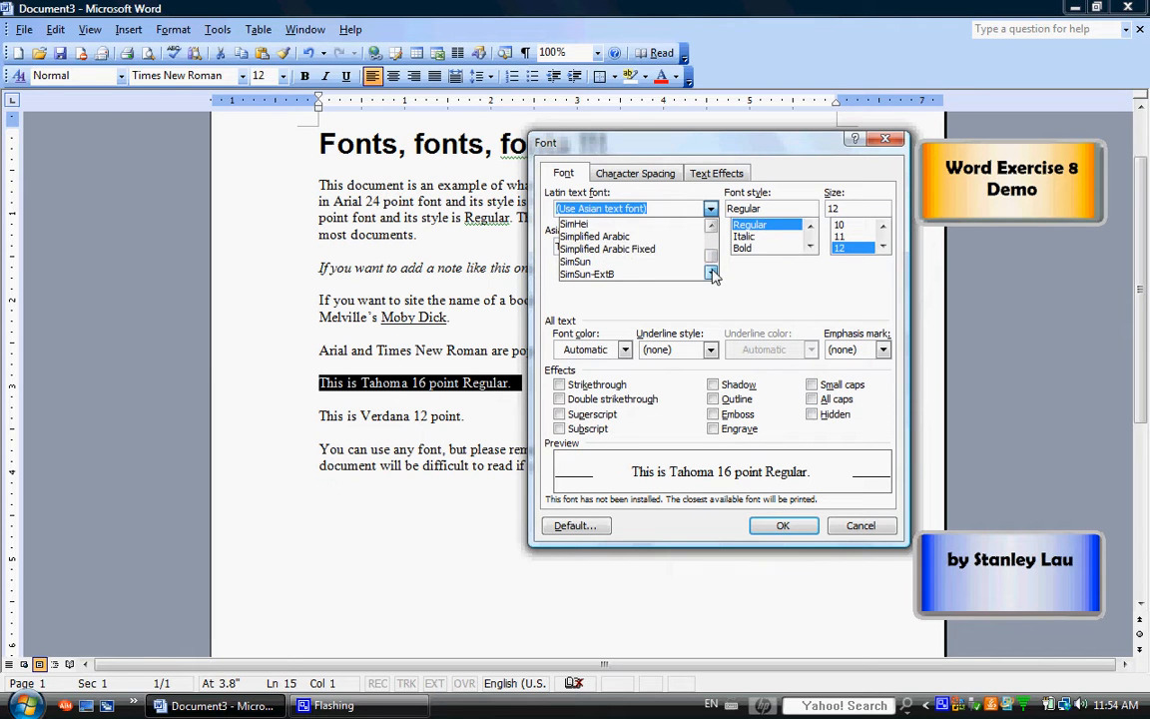
click(712, 272)
click(711, 273)
click(712, 273)
click(712, 272)
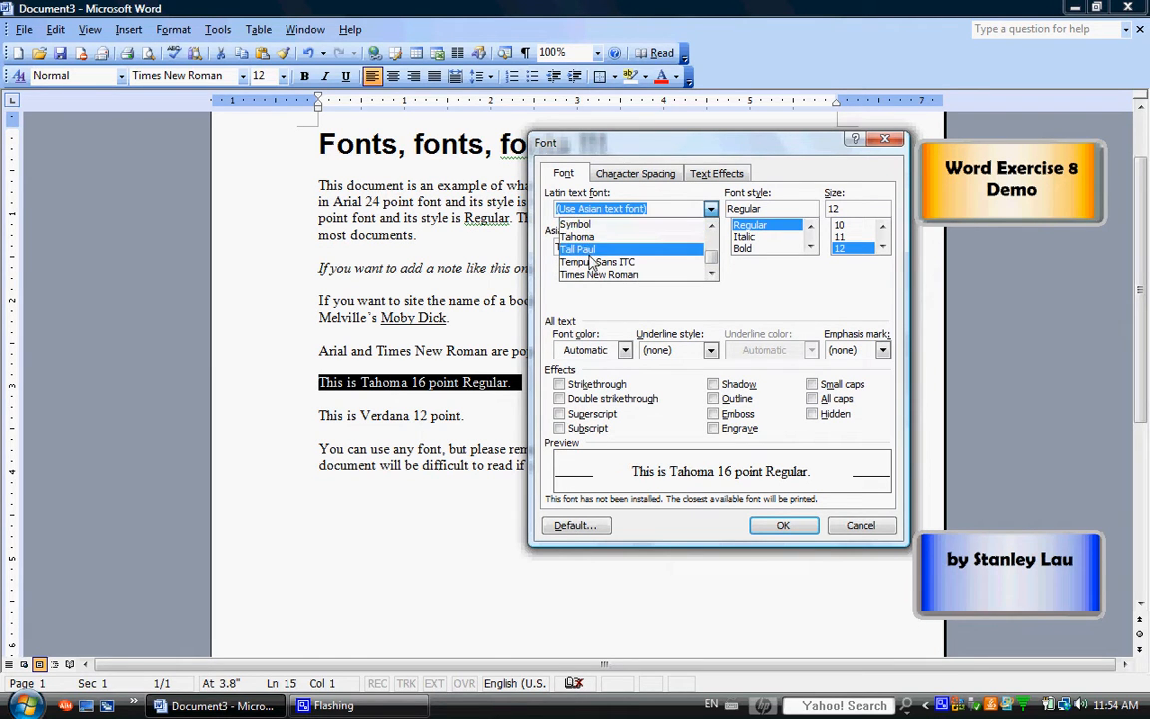
click(579, 238)
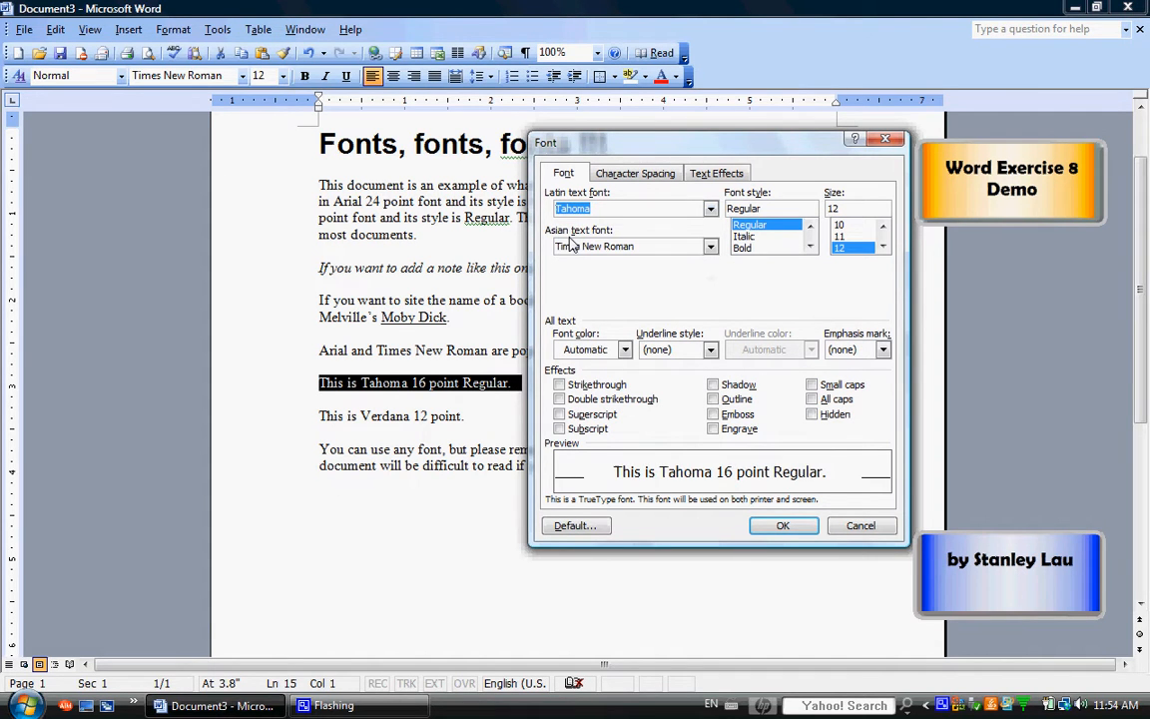
Set the font size of the selected line to 16 points
click(883, 248)
click(883, 247)
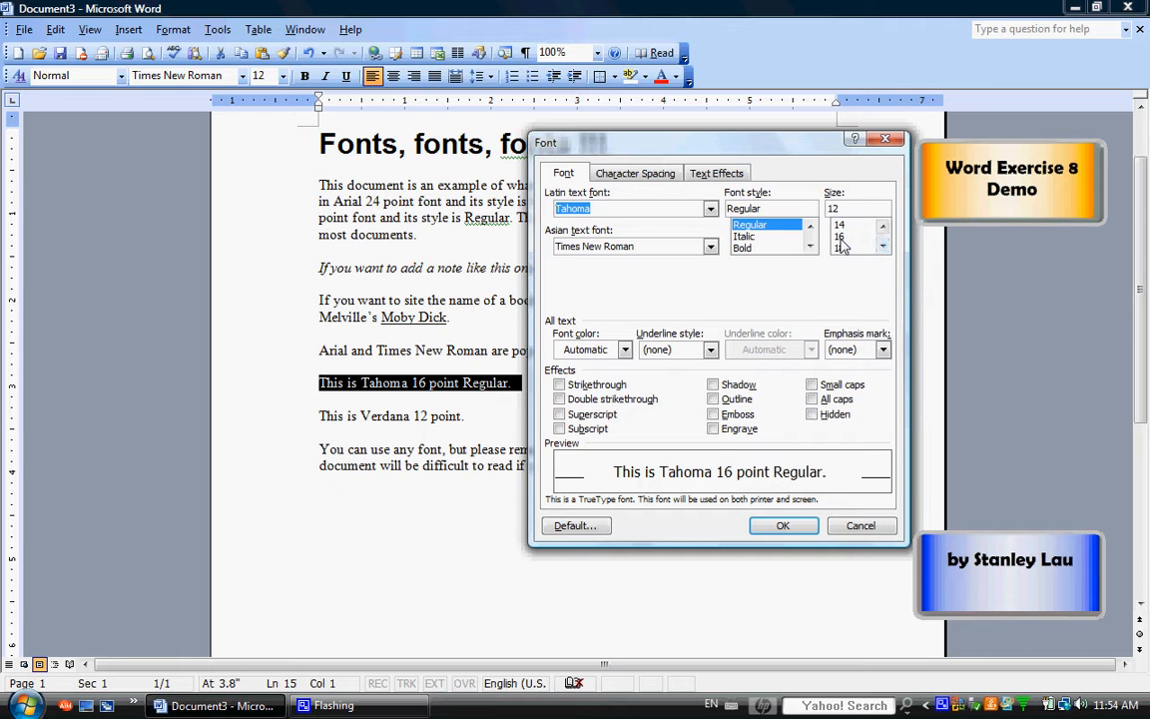
click(840, 237)
Look through the available font sizes and enter a custom size of 21 for the selected line
click(884, 228)
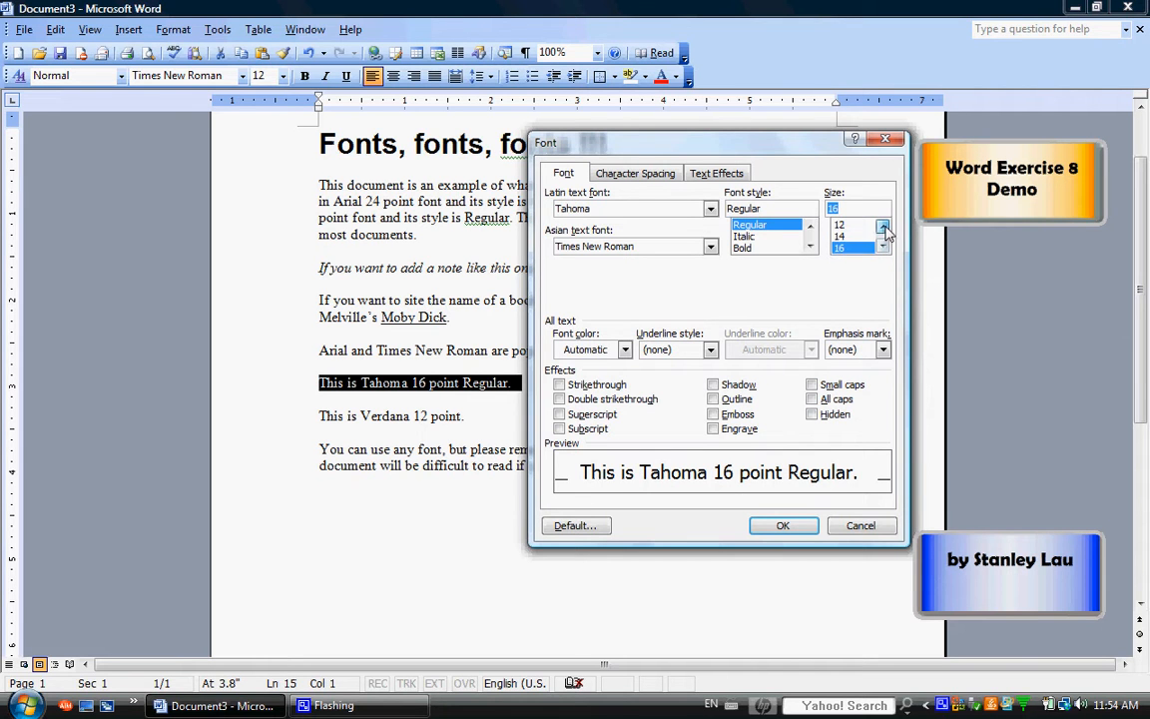
click(884, 227)
click(884, 227)
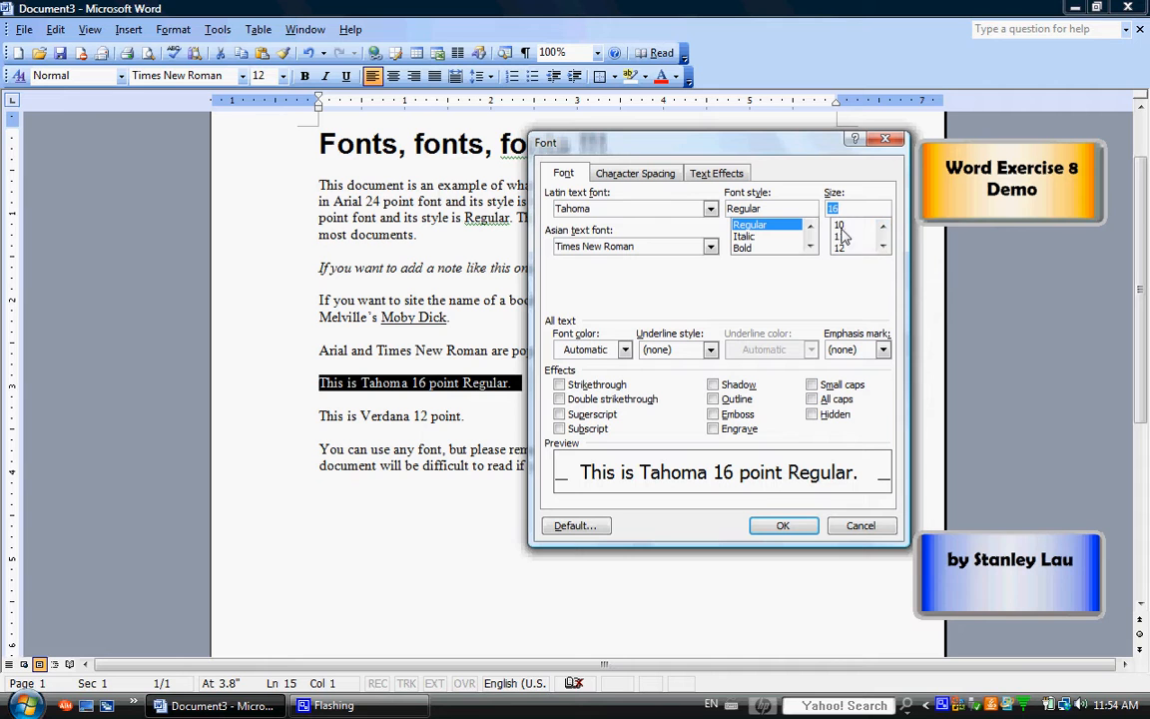
click(882, 248)
click(883, 248)
click(882, 248)
click(882, 248)
click(883, 247)
text(21)
click(883, 247)
click(884, 247)
click(884, 247)
click(883, 247)
click(884, 246)
Replace the custom font size entry with 16
key(BackSpace)
key(BackSpace)
drag(843, 208, 825, 208)
text(16)
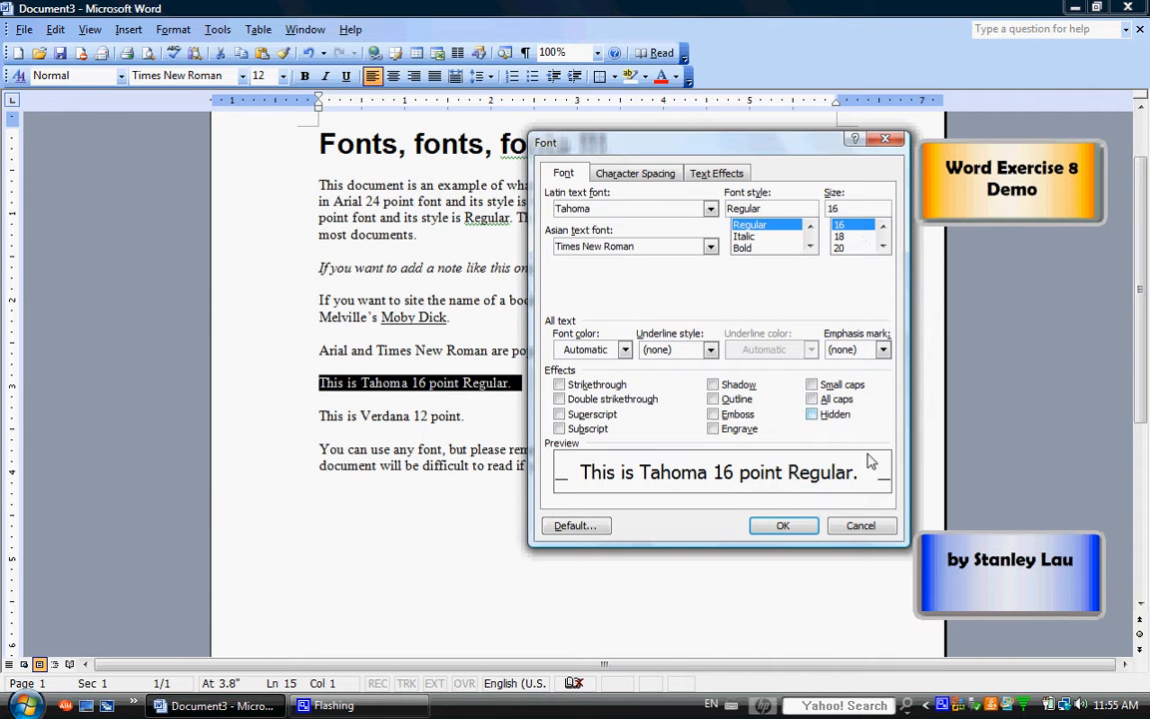
Apply the chosen Tahoma 16 point regular formatting to the selected line and deselect it
click(797, 527)
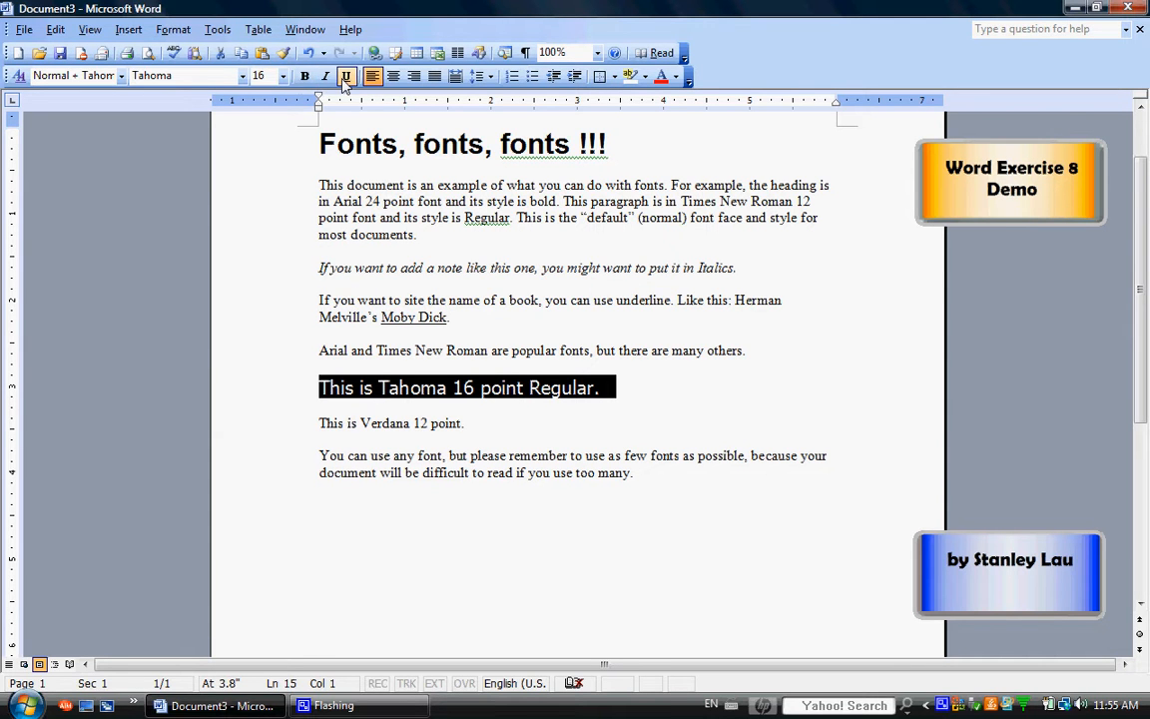
click(439, 443)
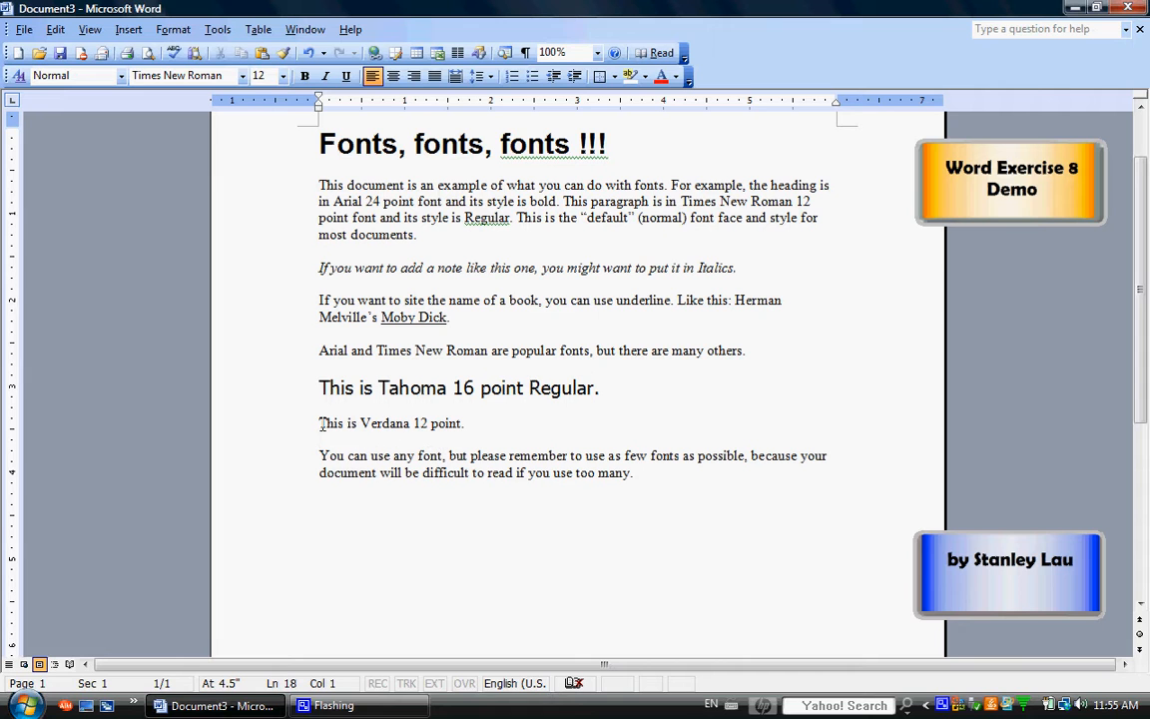
Set the Latin text font of the line "This is Verdana 12 point." to Verdana
drag(318, 423, 477, 426)
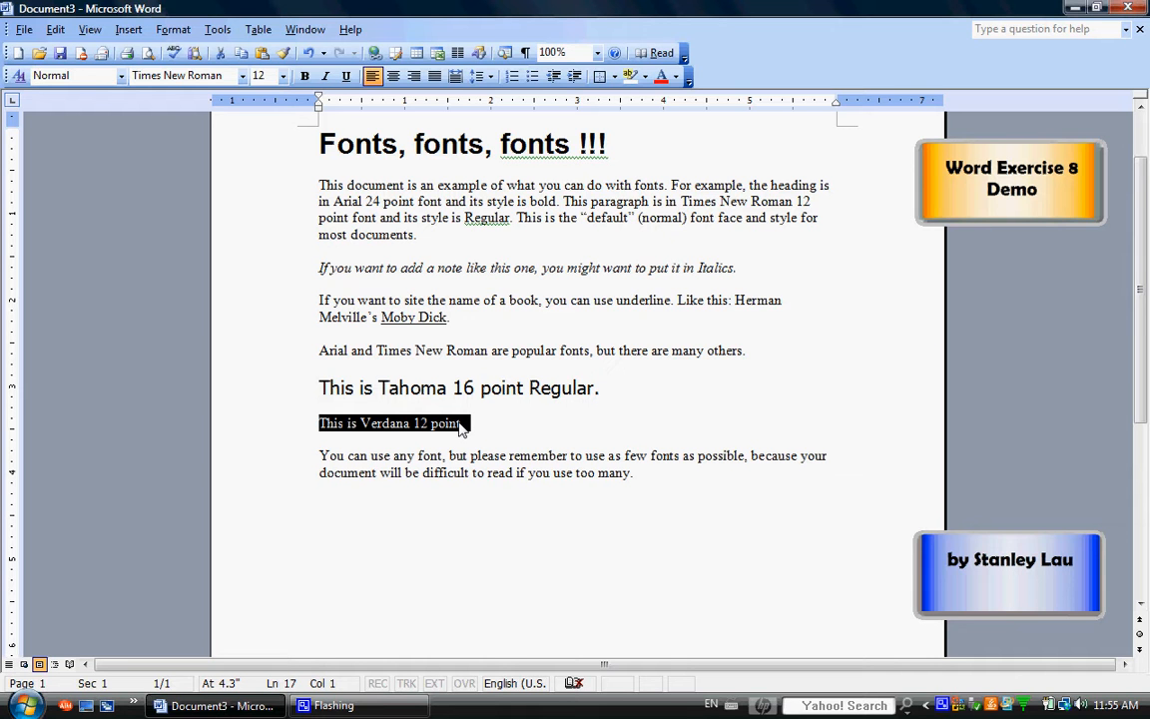
right_click(450, 427)
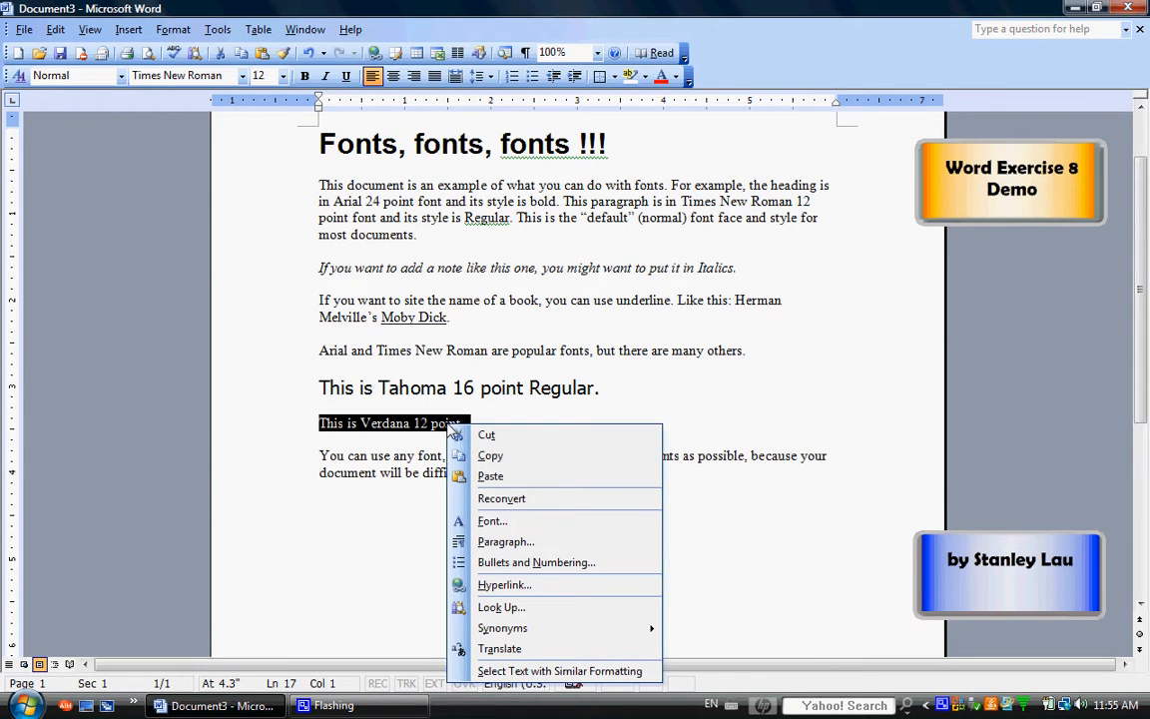
click(520, 526)
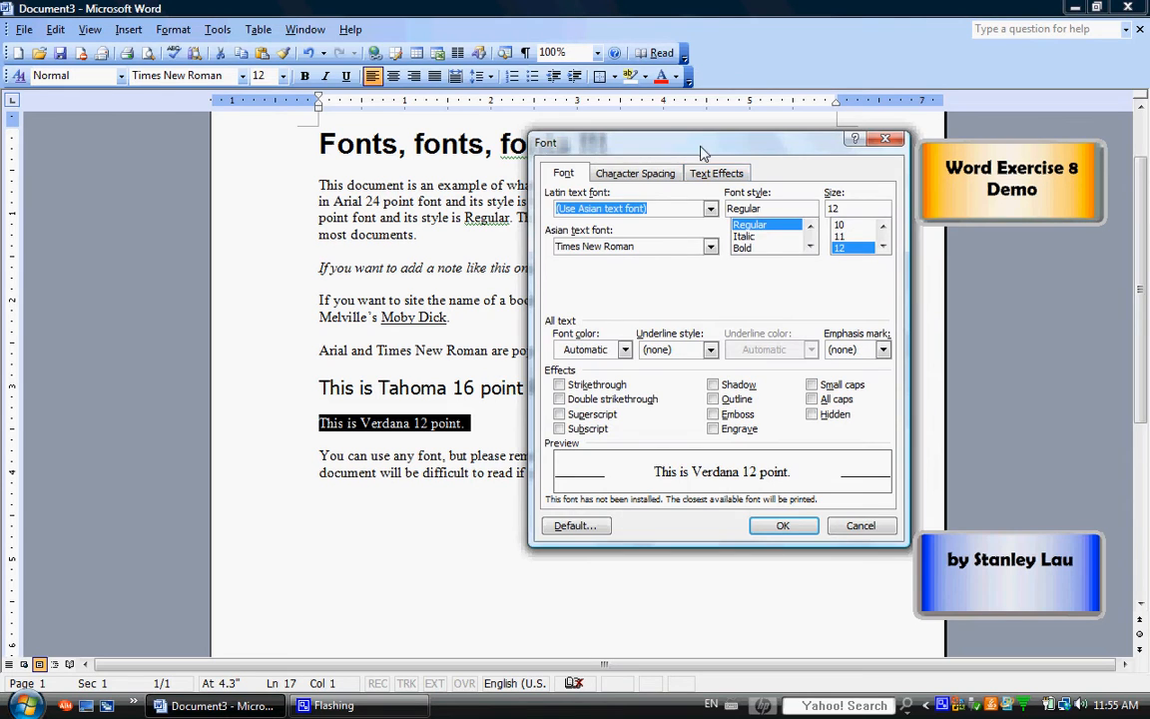
mouse_move(702, 152)
mouse_down()
mouse_move(744, 174)
mouse_move(686, 169)
mouse_up()
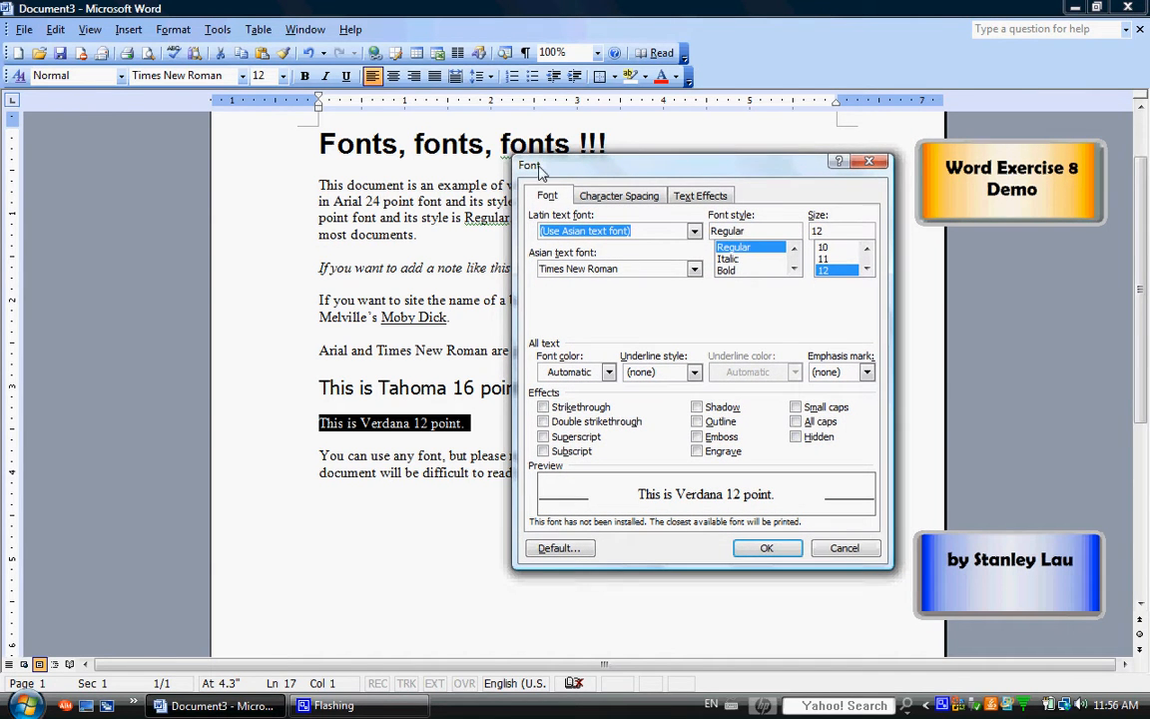
click(694, 231)
drag(694, 257, 697, 285)
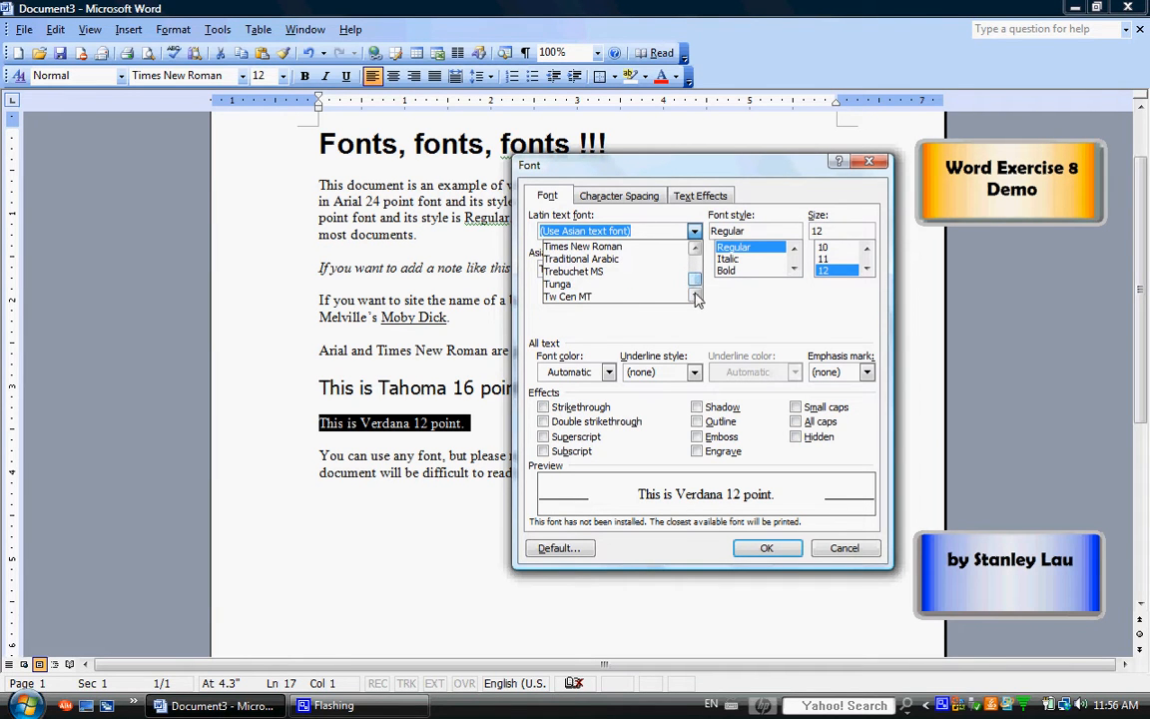
click(697, 295)
click(697, 296)
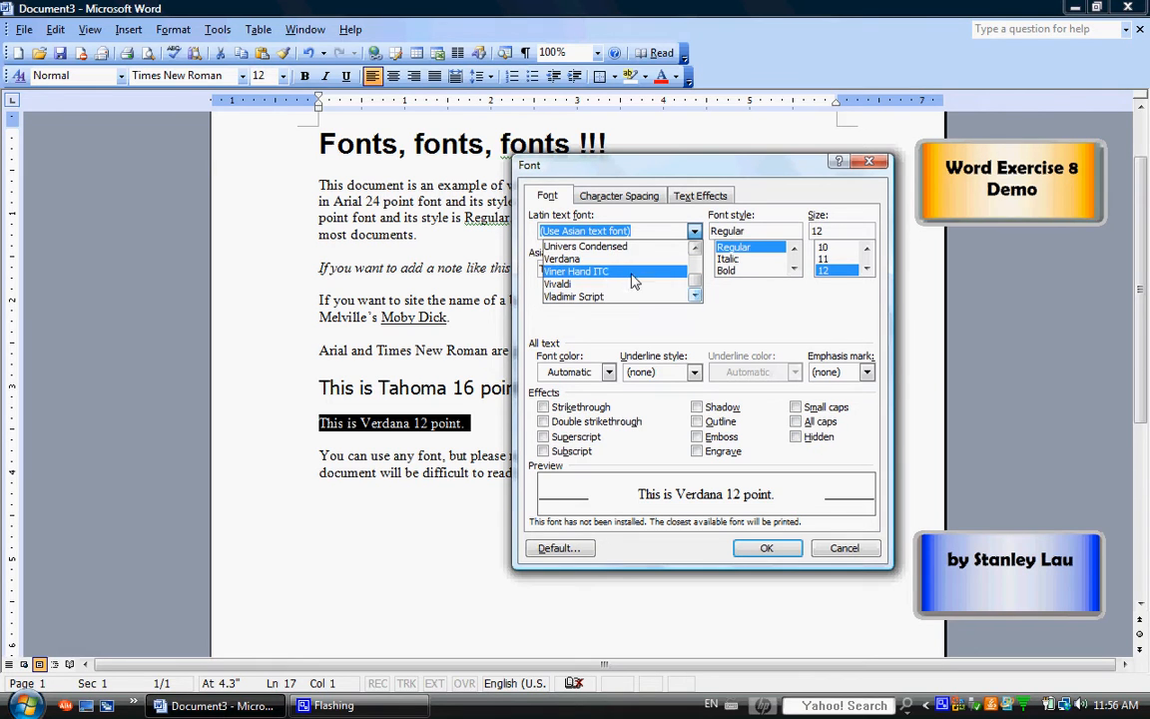
click(566, 259)
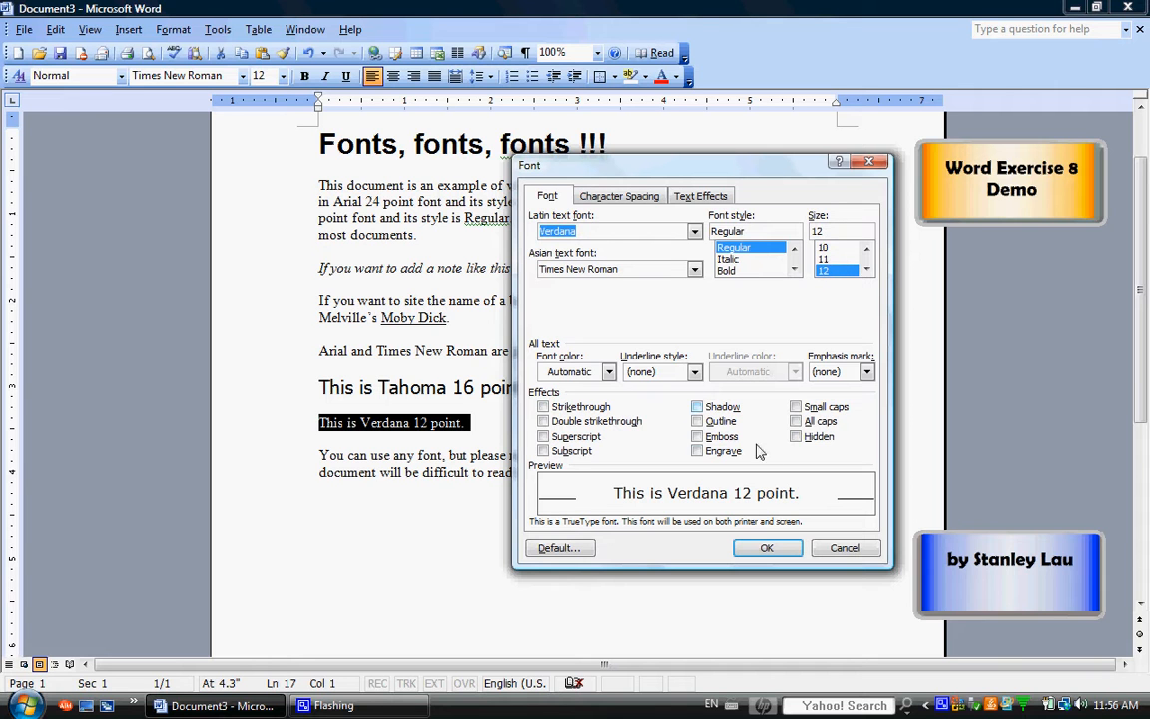
click(766, 547)
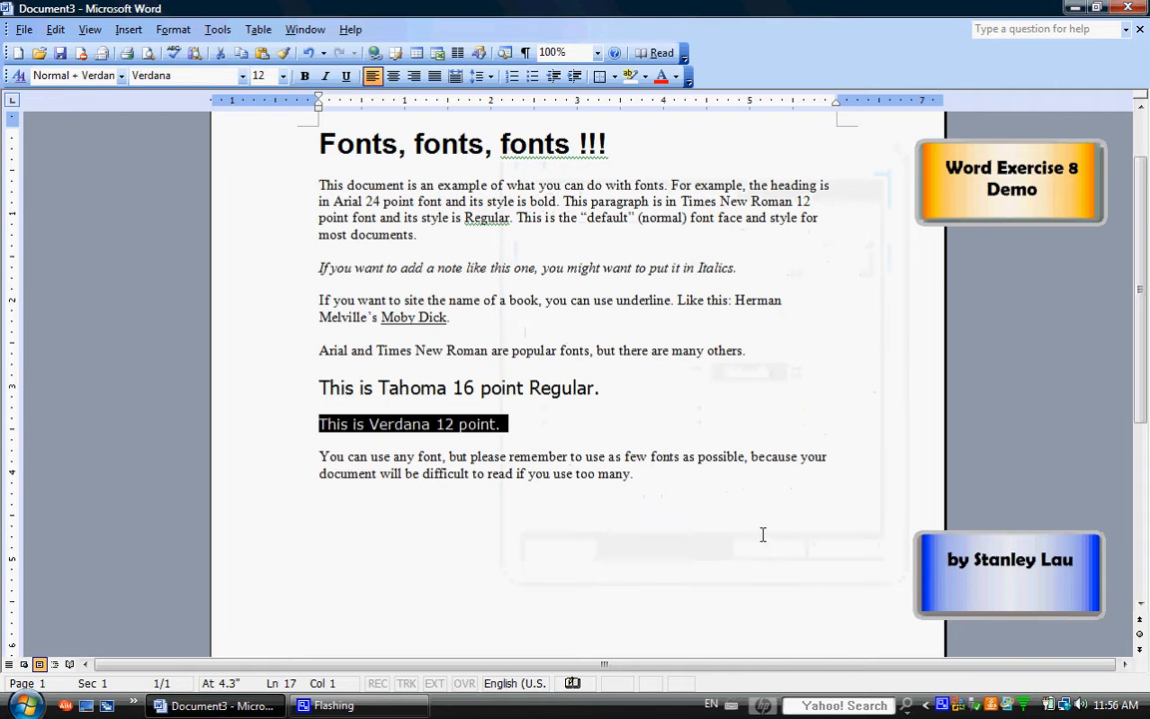
click(724, 539)
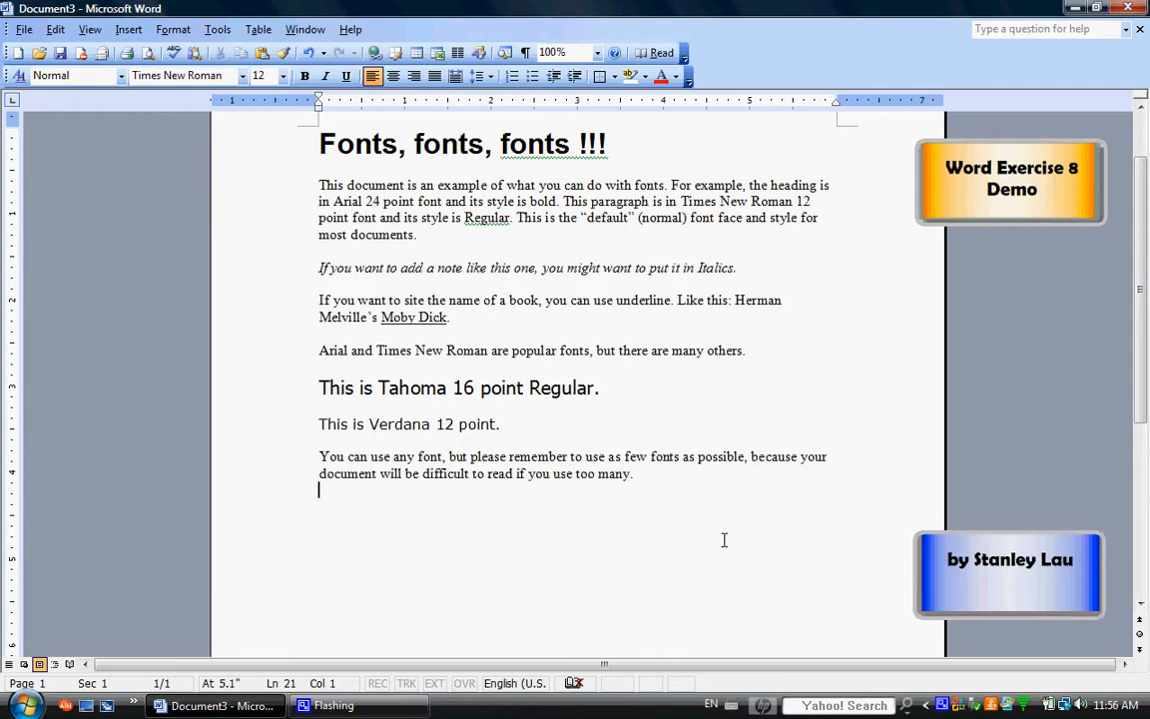
Choose Monotype Corsiva at size 20 in the font settings for the last paragraph, starting "You can use any font"
drag(320, 456, 680, 487)
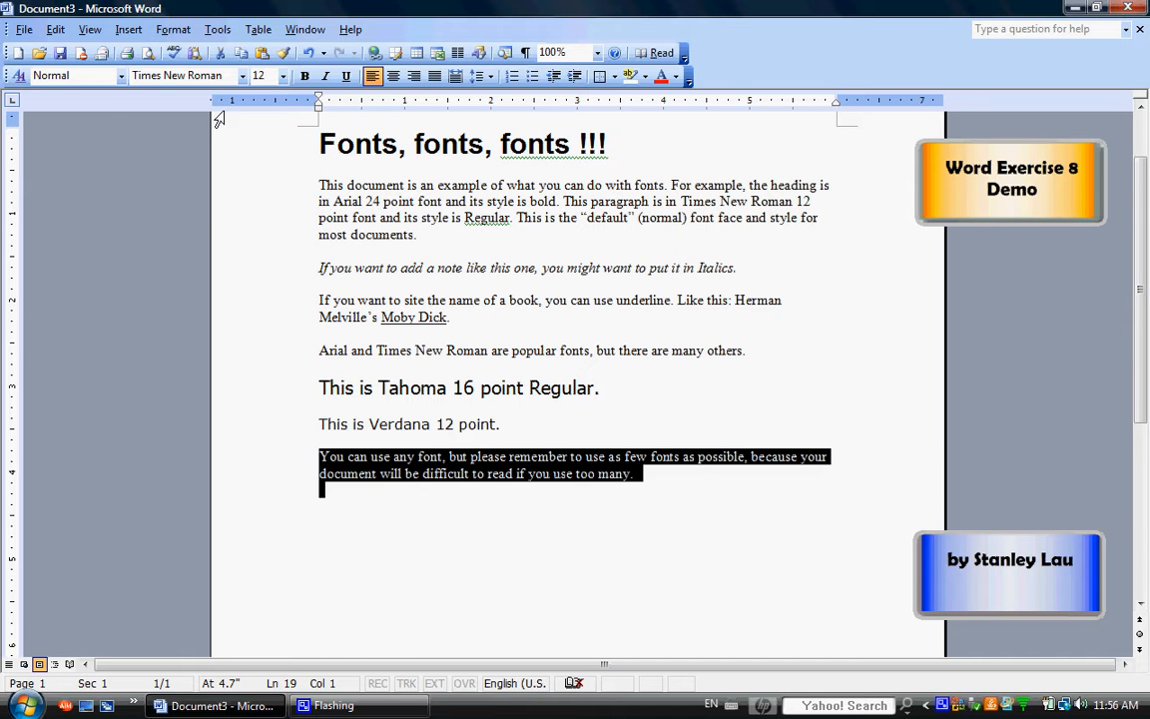
click(173, 29)
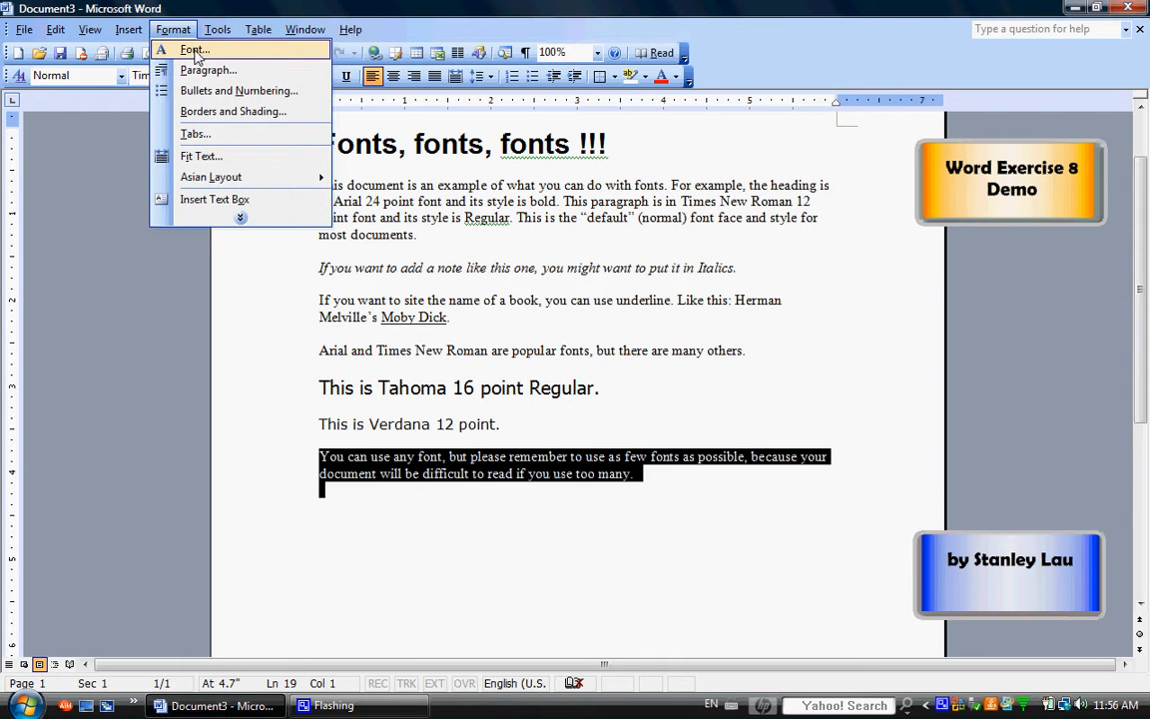
click(194, 50)
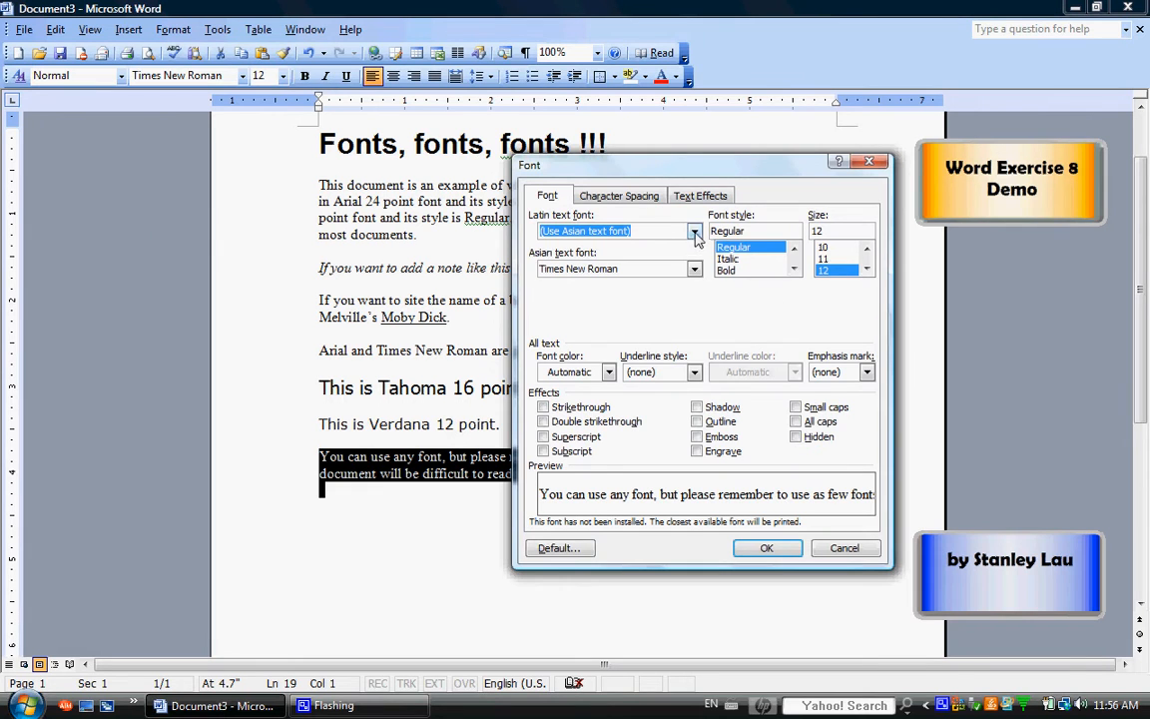
drag(704, 168, 721, 22)
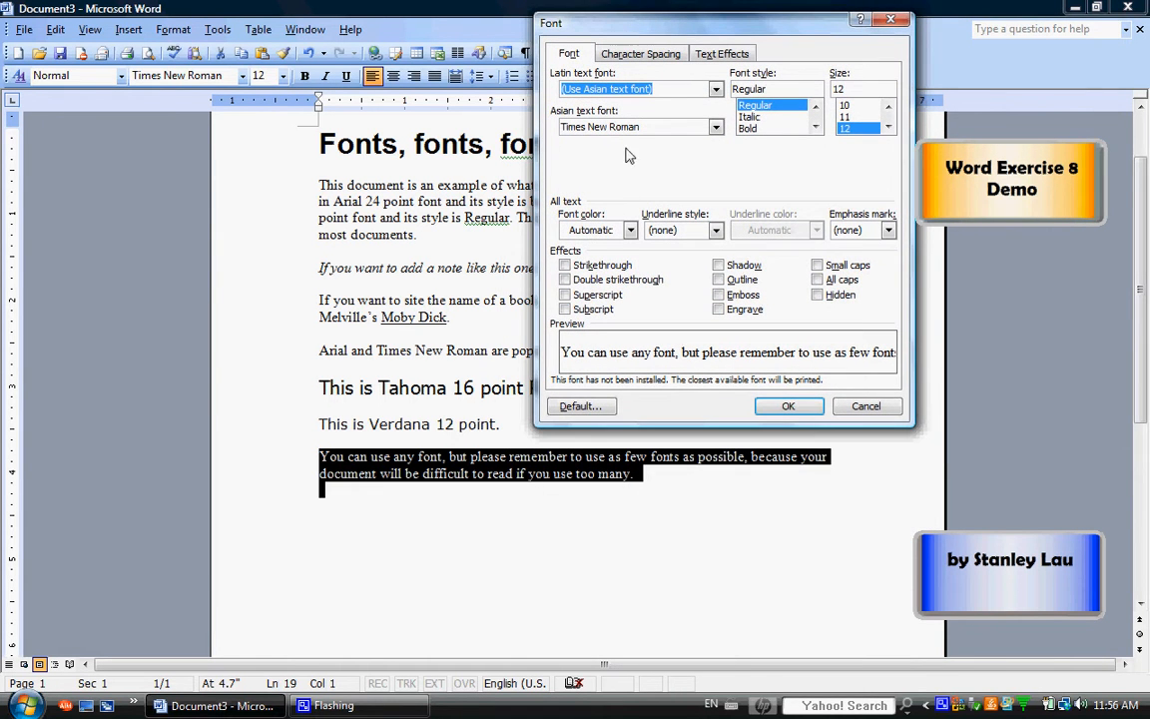
click(716, 92)
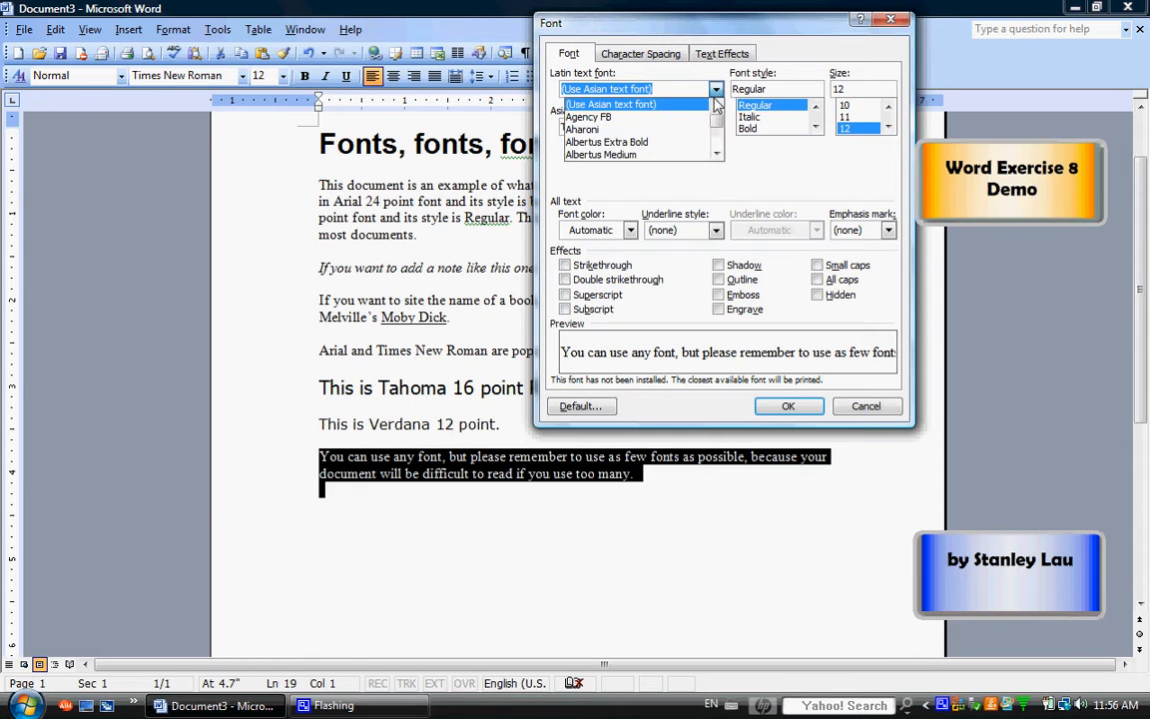
drag(716, 105, 718, 138)
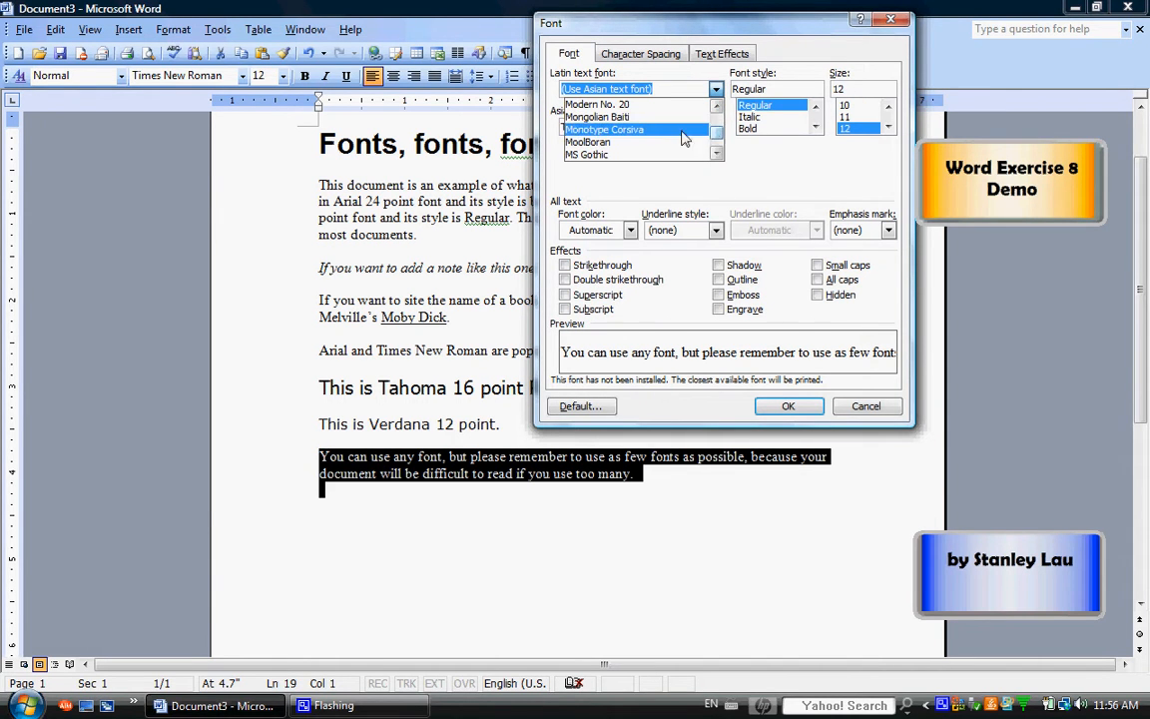
click(616, 131)
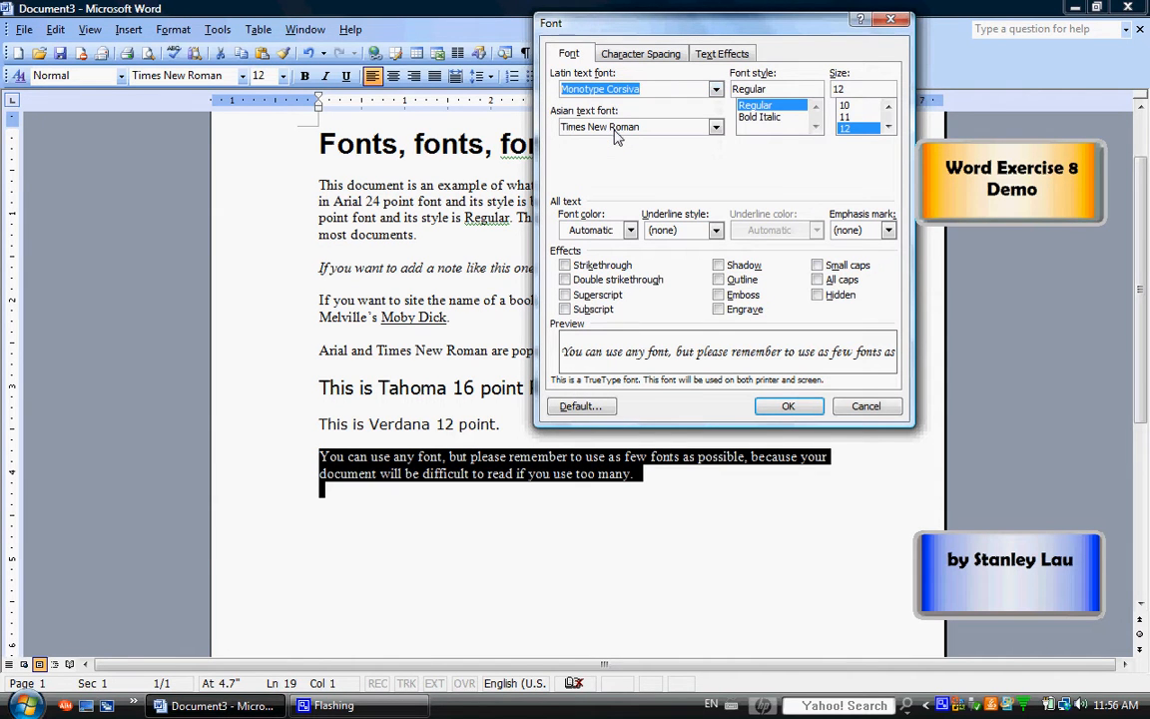
drag(846, 89, 825, 89)
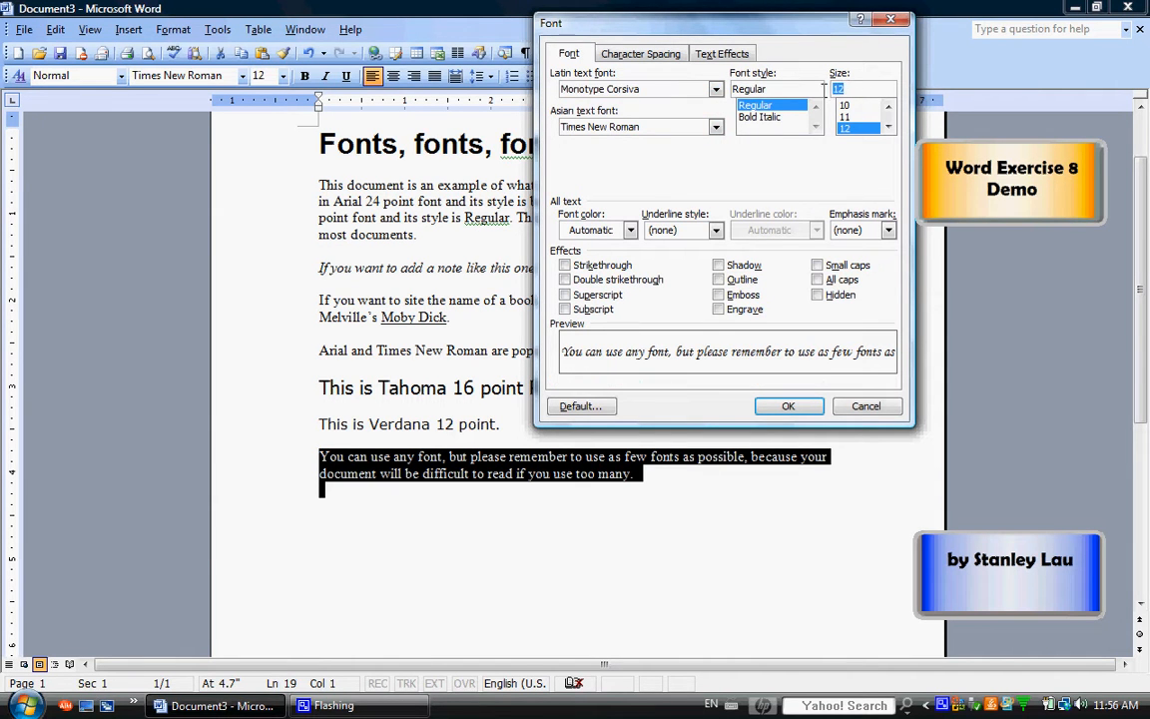
text(20)
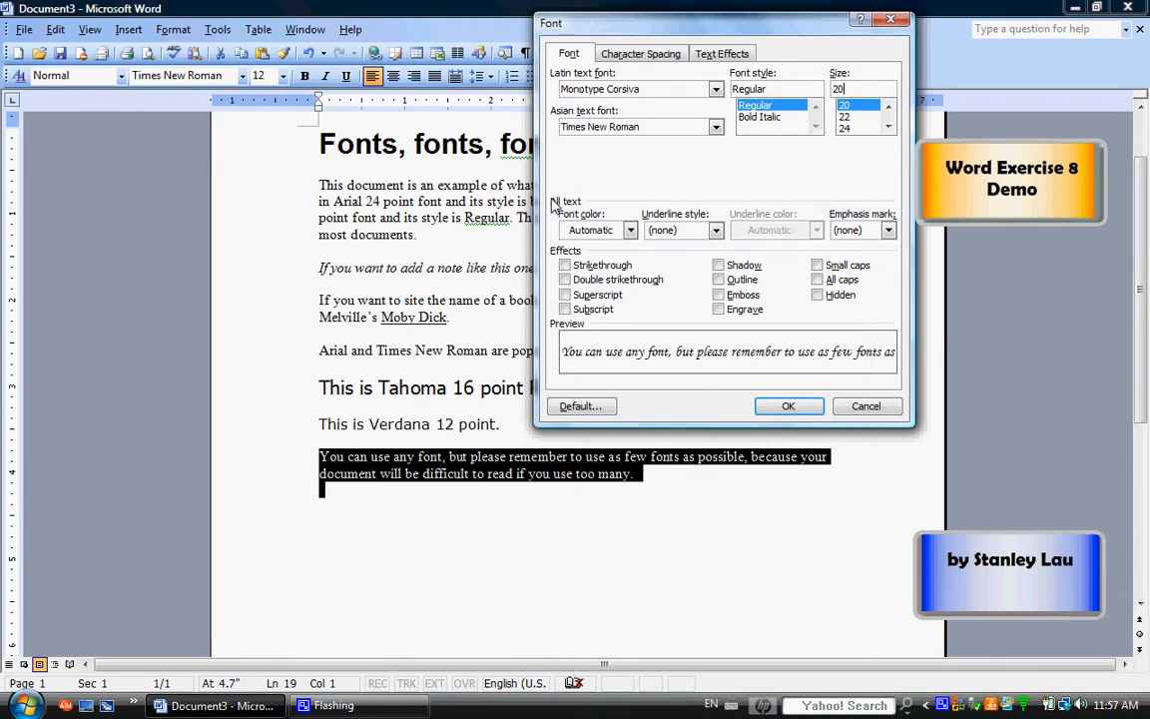
click(631, 230)
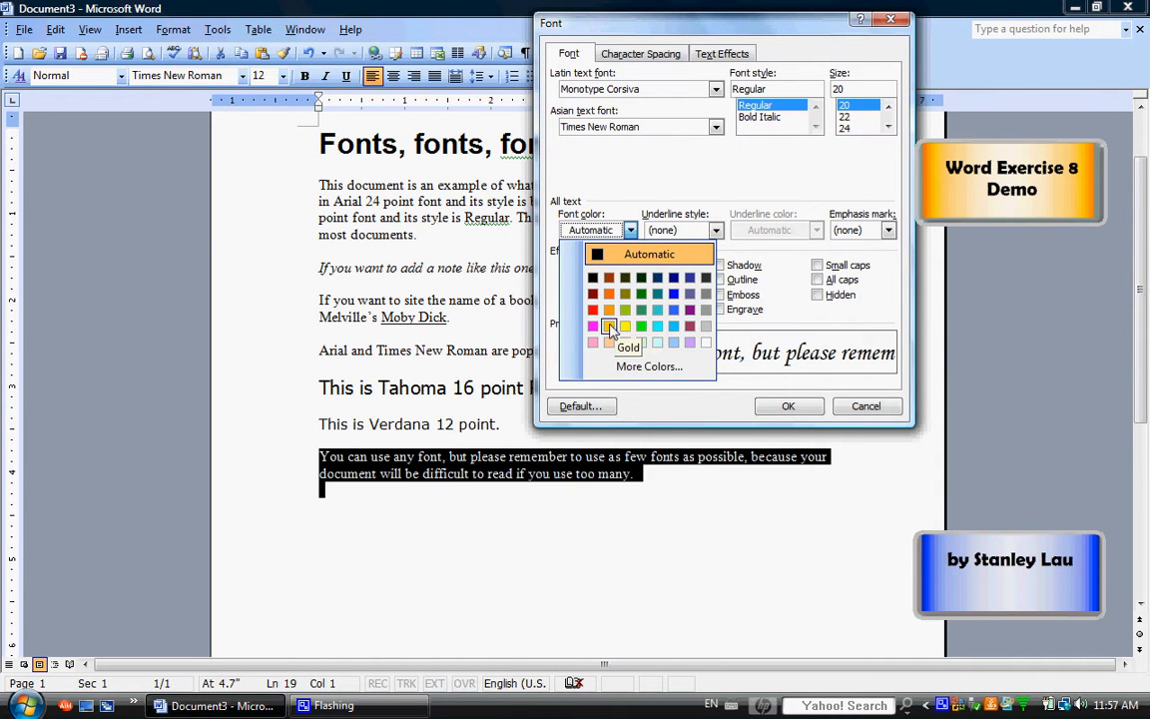
click(635, 367)
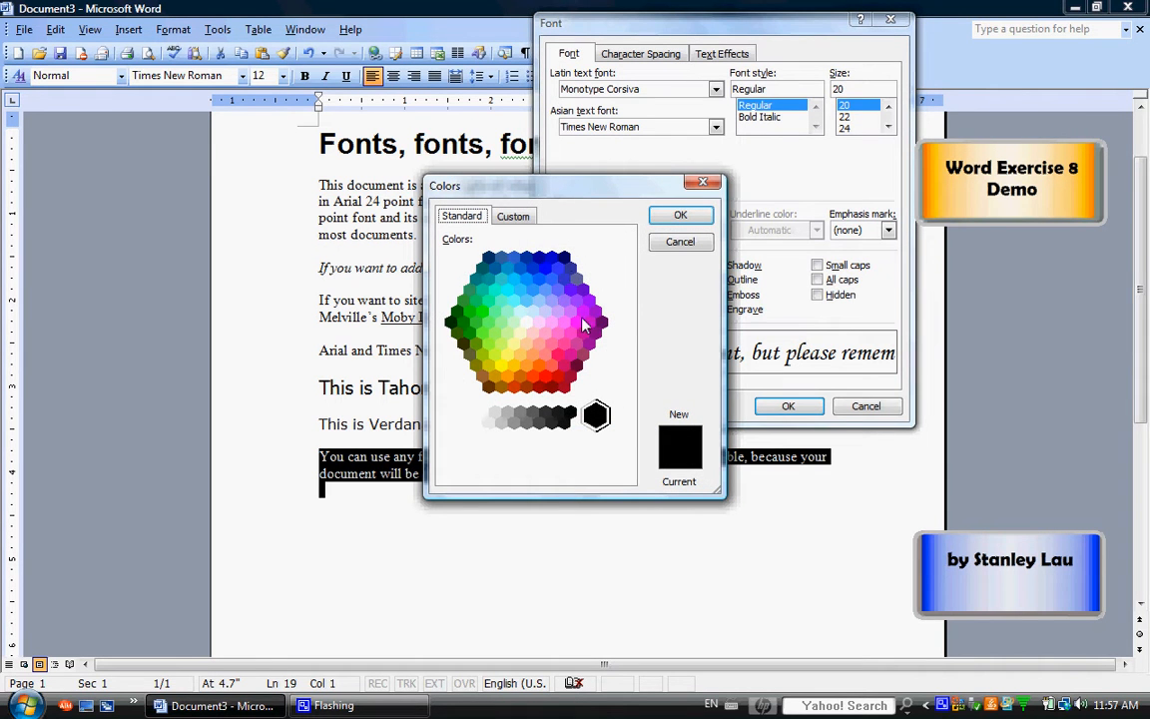
click(680, 241)
Set the last paragraph's font color to Red and apply the font settings
click(631, 231)
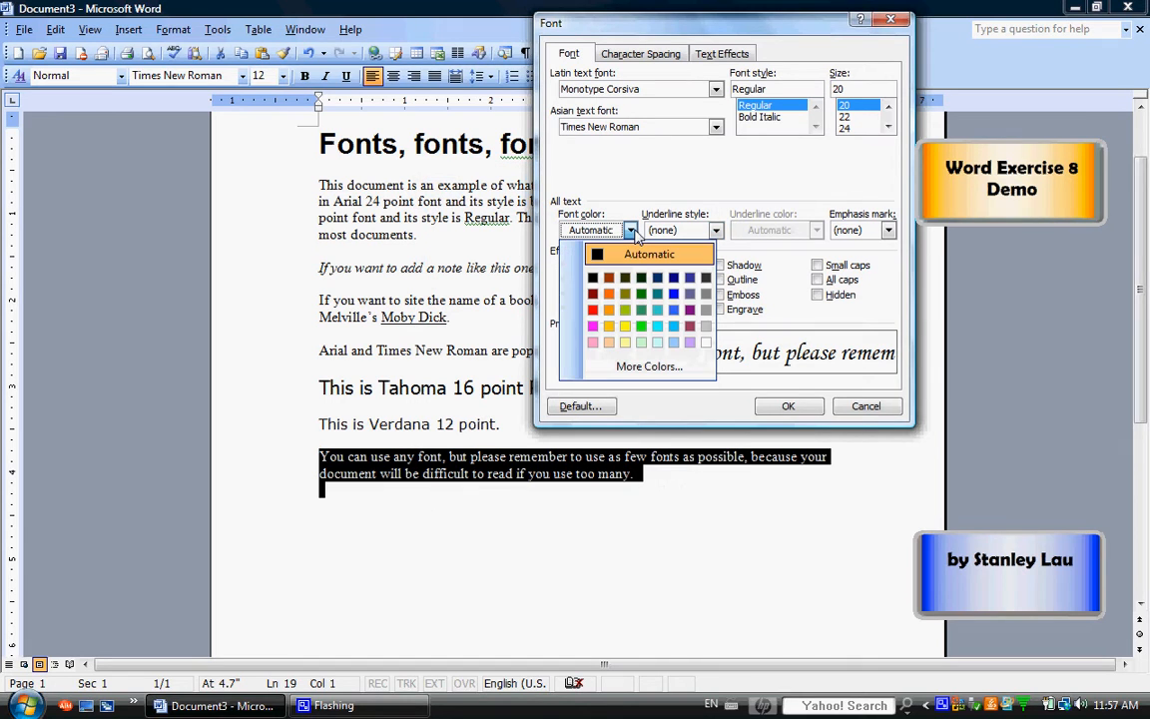
click(595, 311)
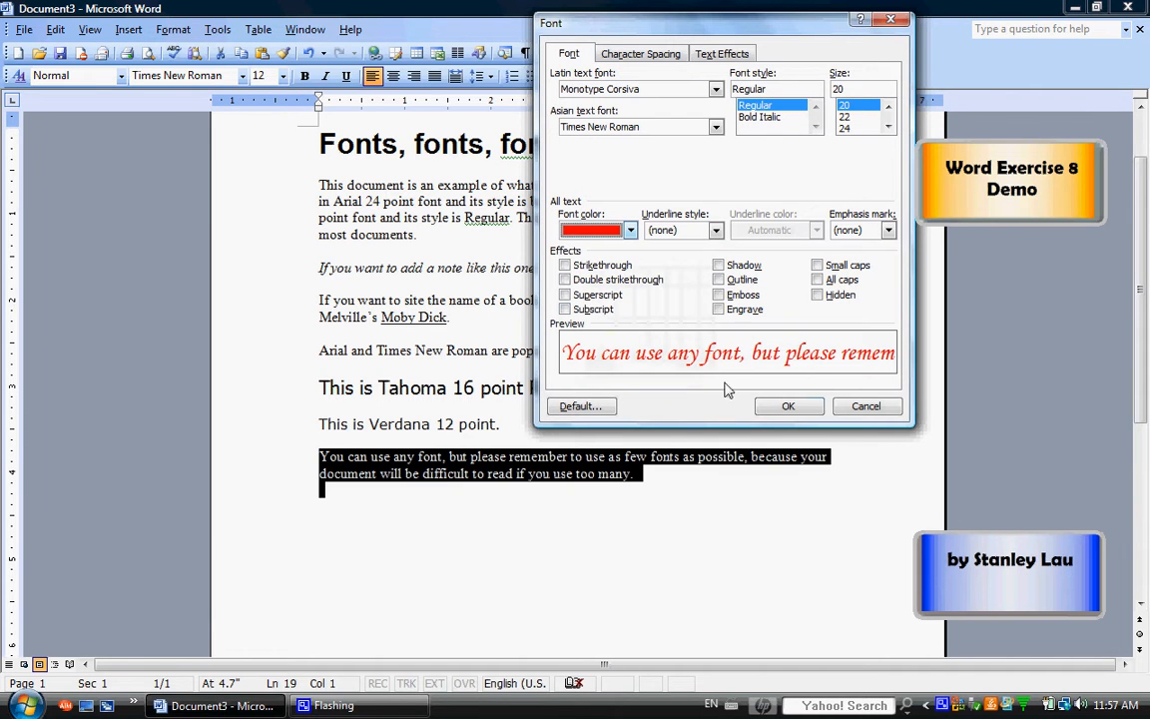
click(788, 406)
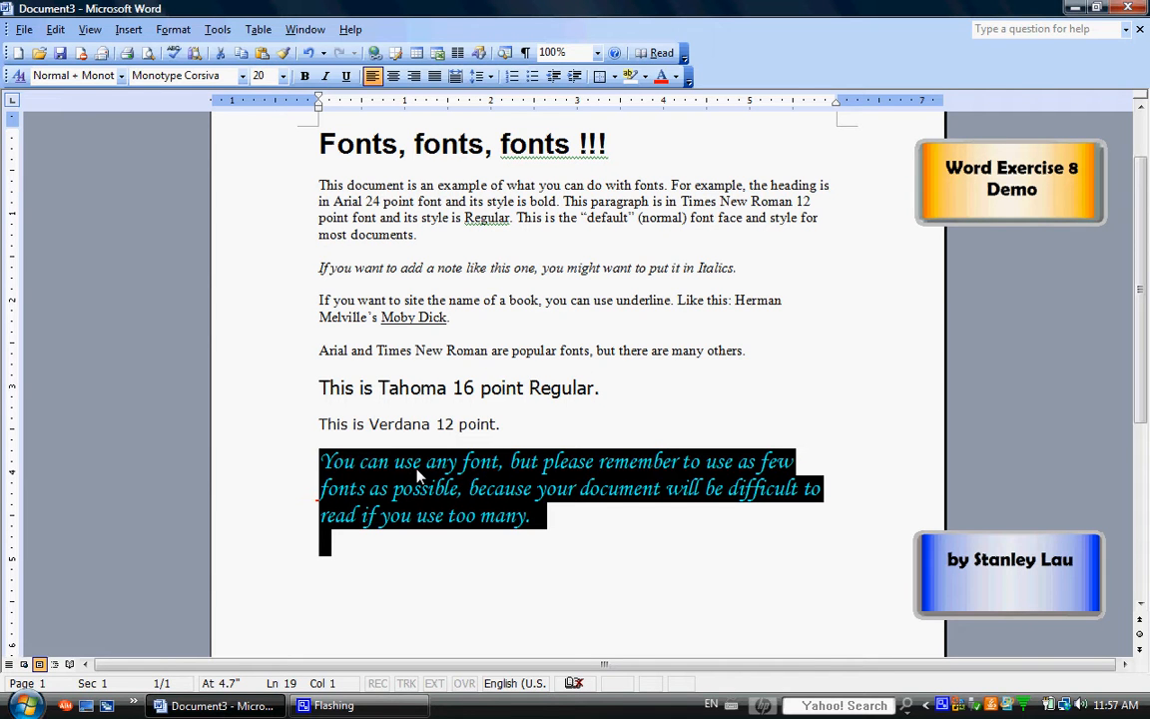
click(350, 557)
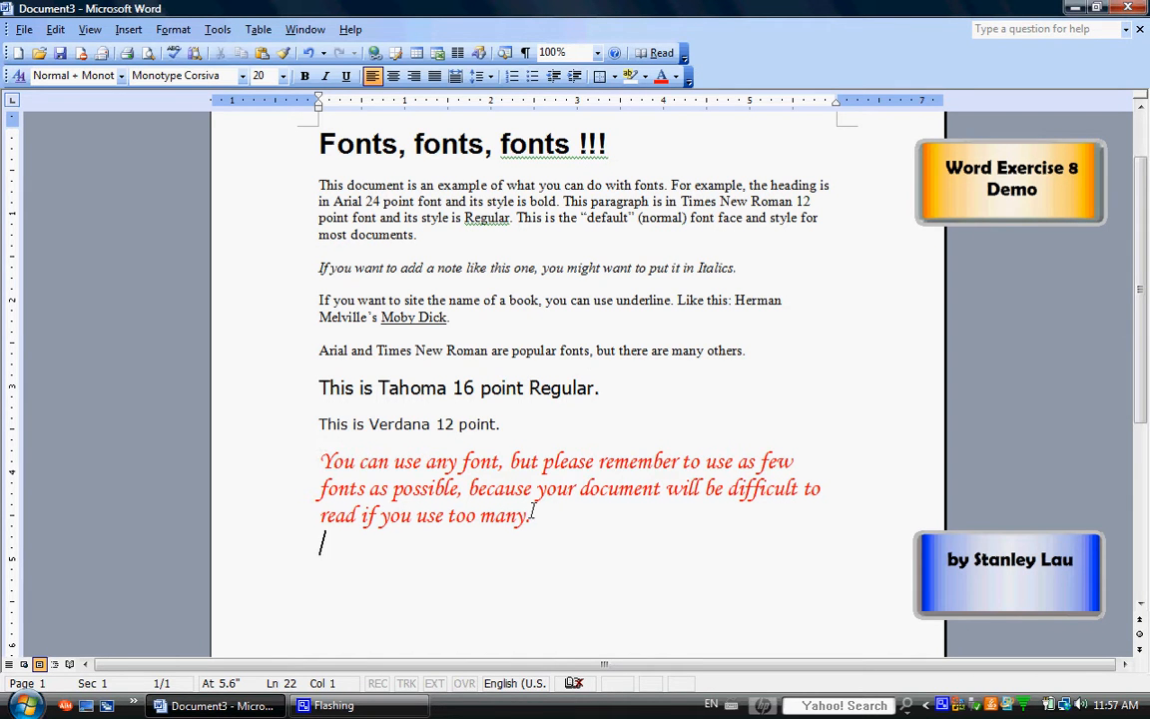
drag(544, 519, 325, 462)
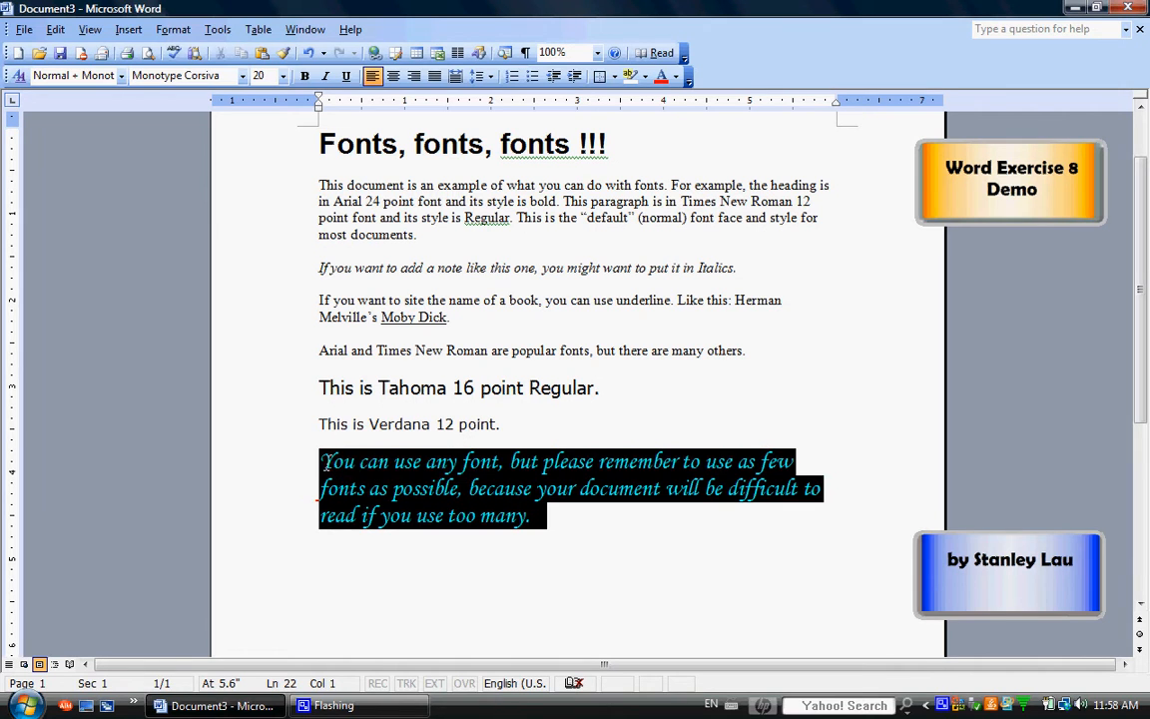
click(441, 542)
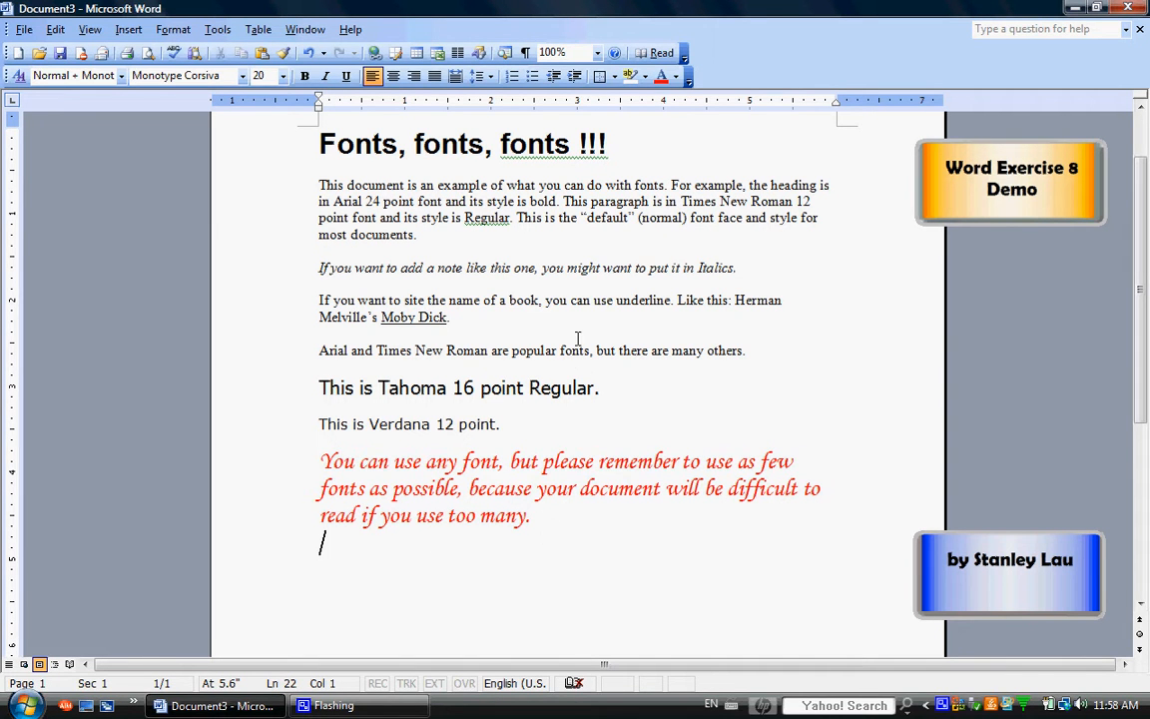
Change the font color of the heading "Fonts, fonts, fonts !!!" to Blue
drag(621, 144, 309, 140)
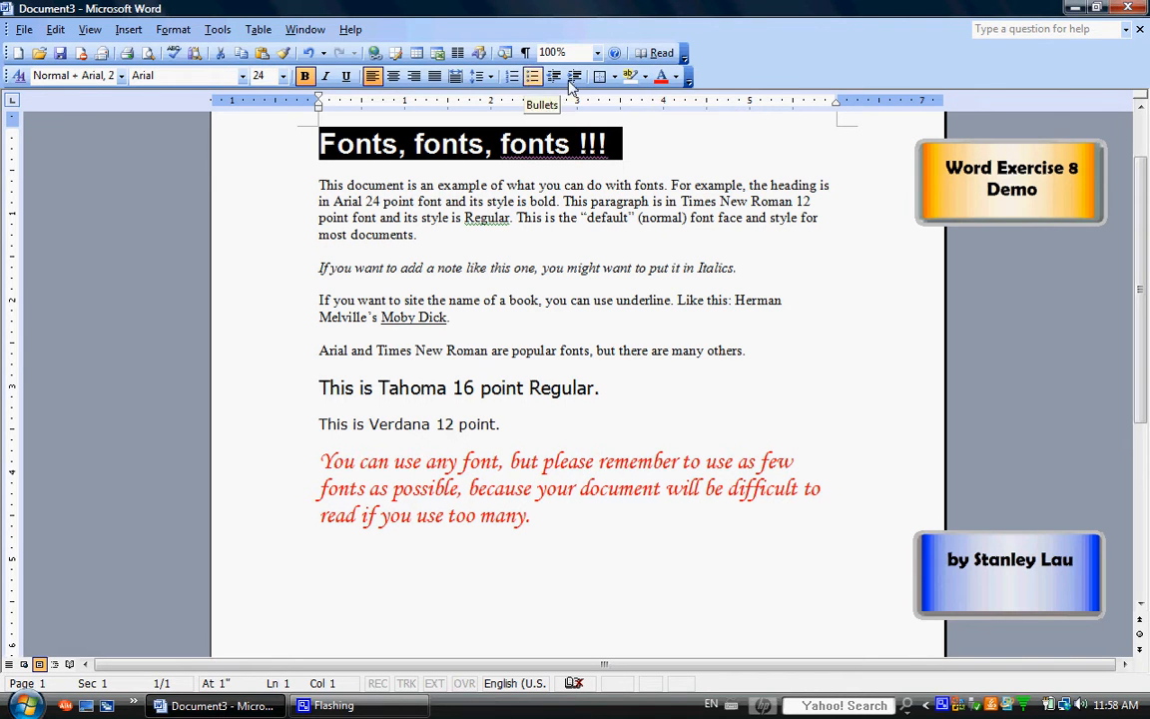
click(677, 80)
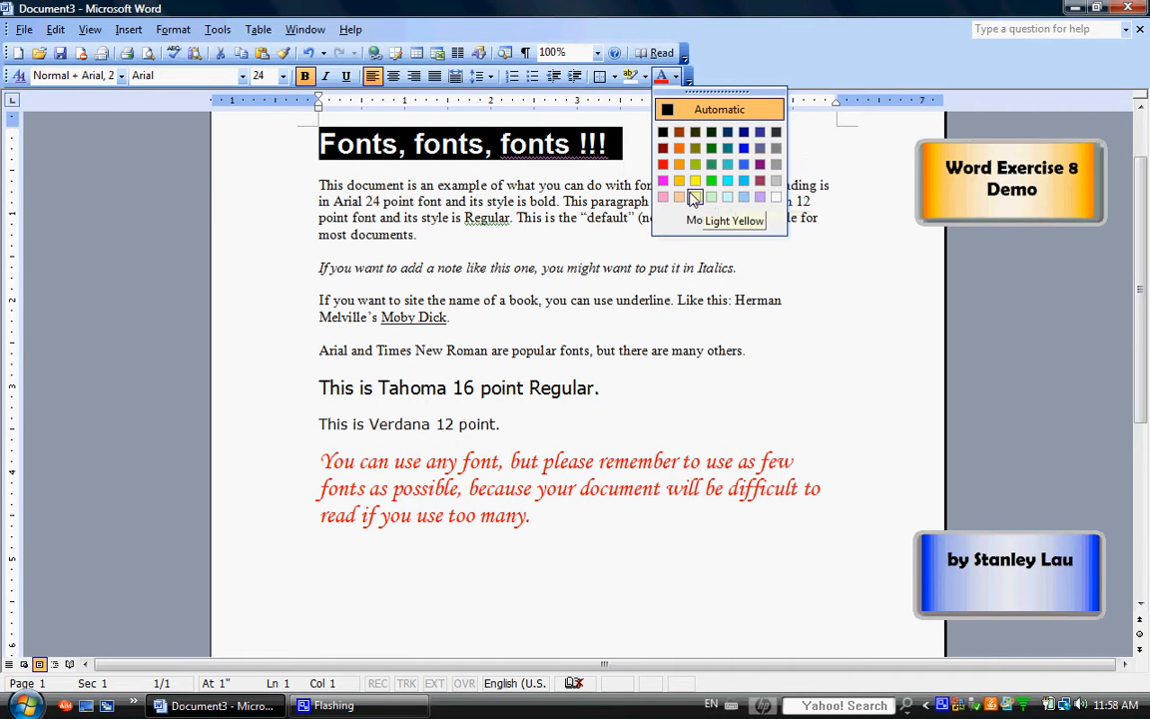
click(744, 150)
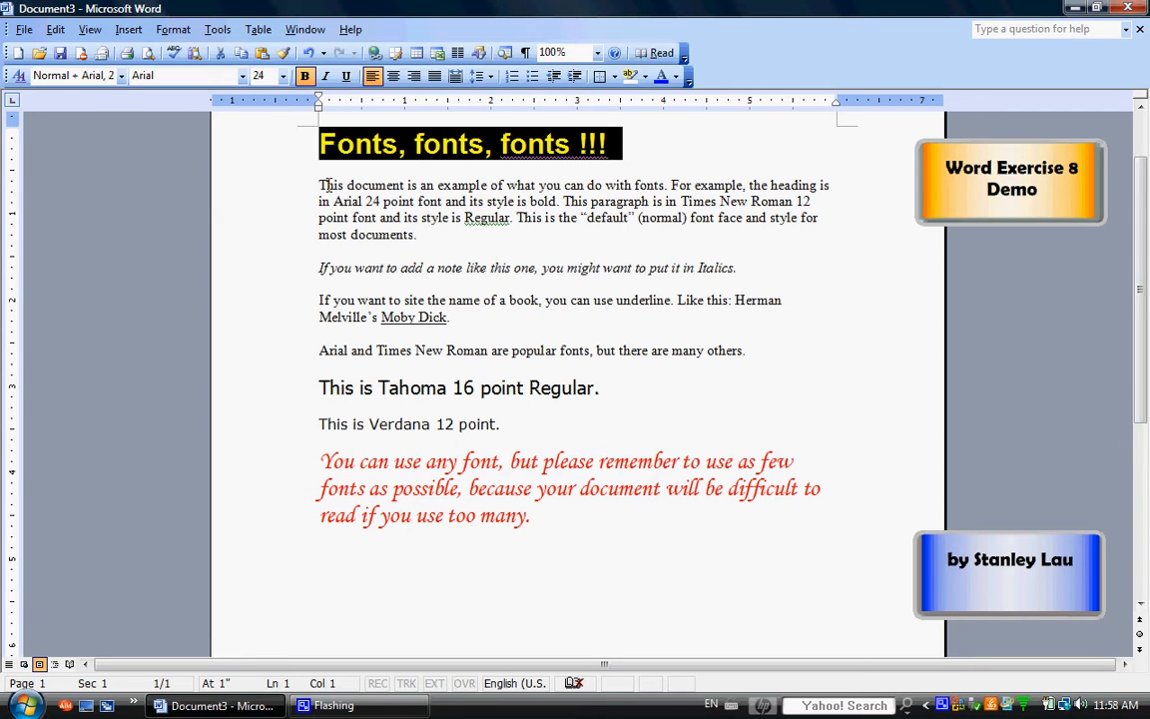
click(342, 250)
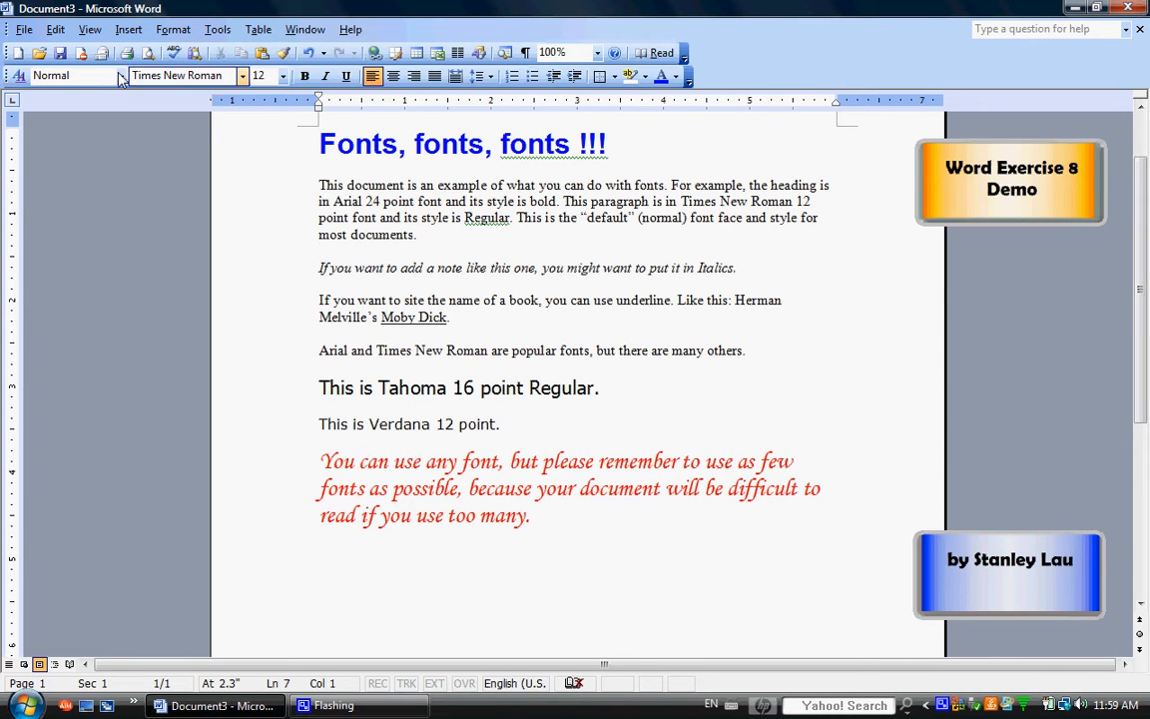
Save the document as "file 8" in Word Document format on Removable Disk (F:)
click(24, 30)
click(62, 113)
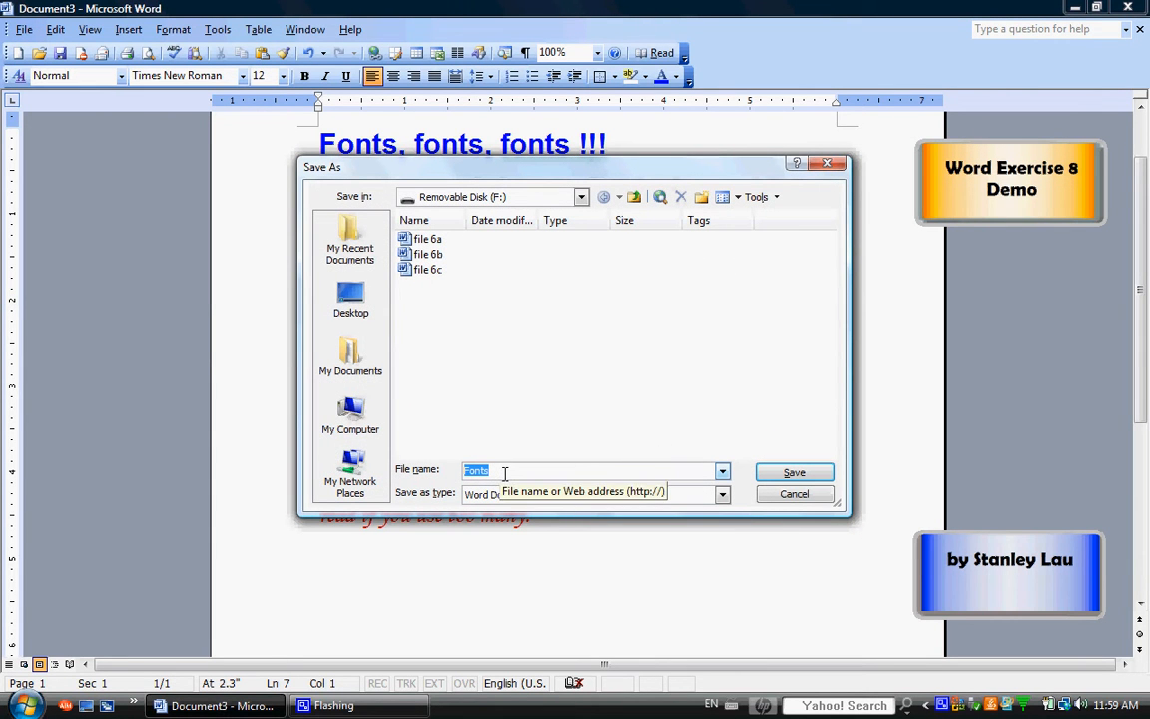
text(file 8)
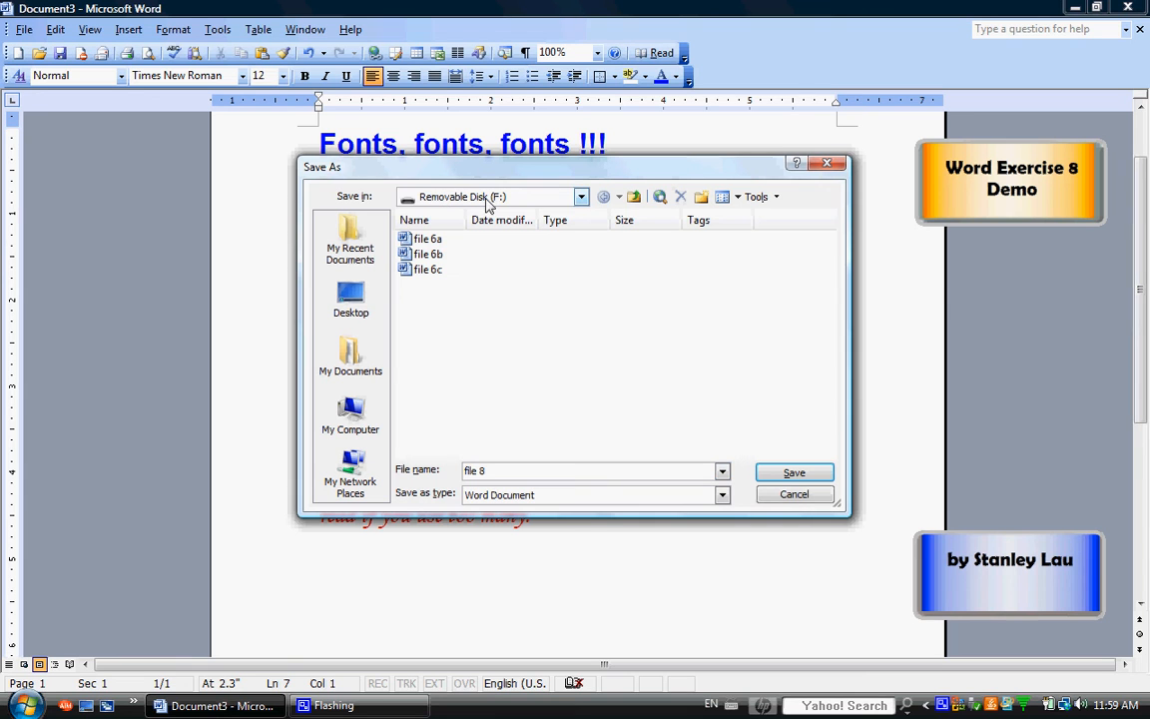
click(581, 197)
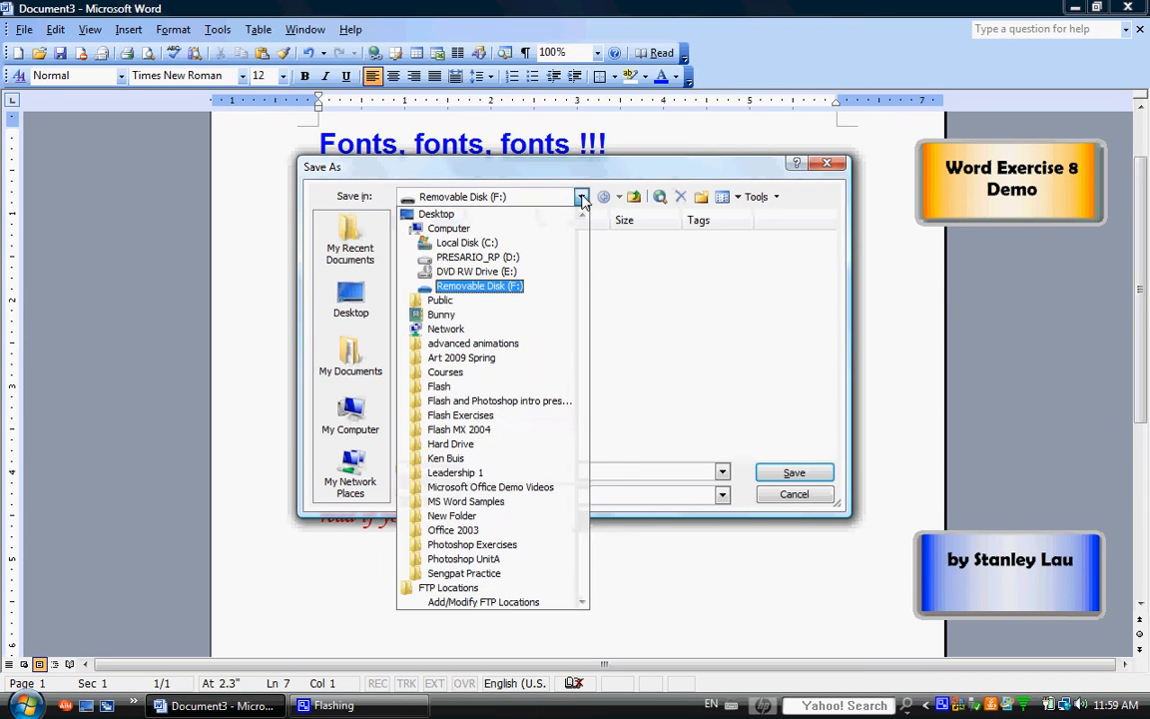
click(581, 198)
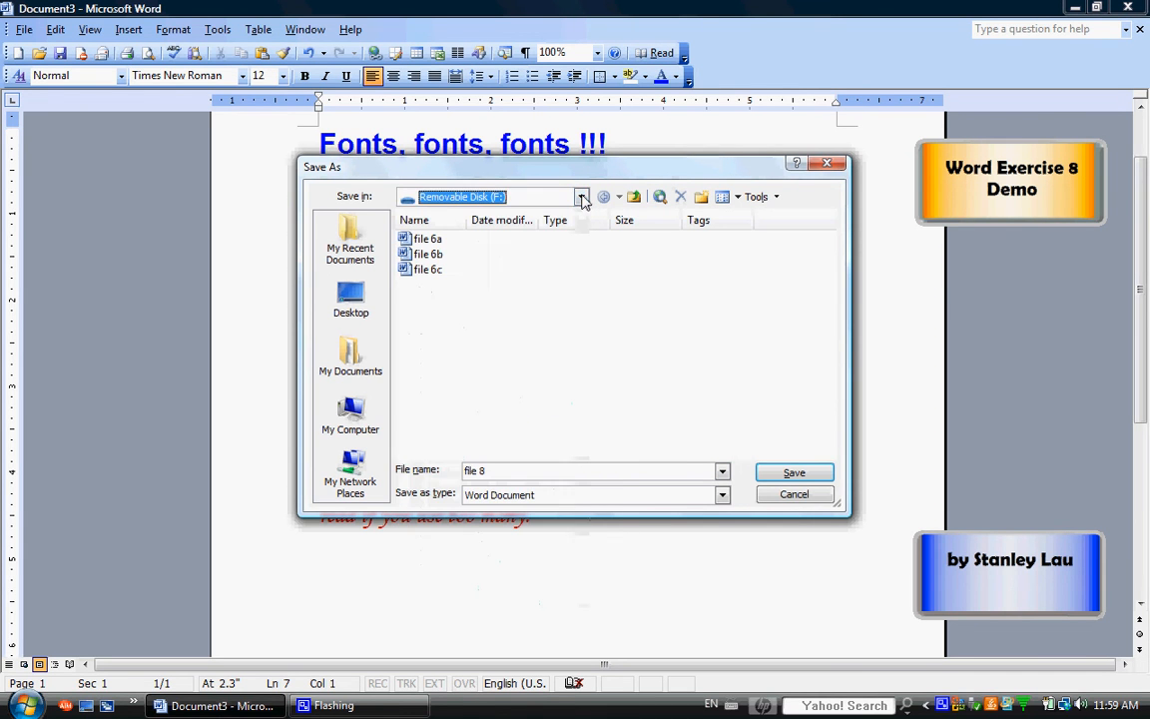
click(794, 474)
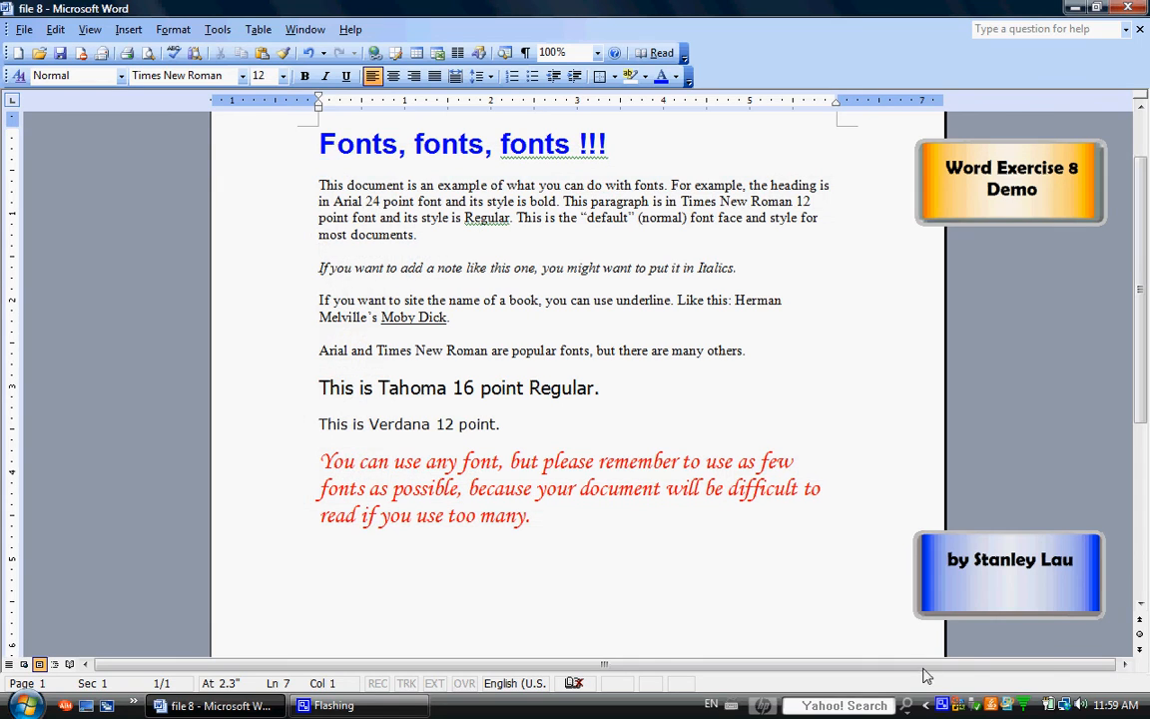